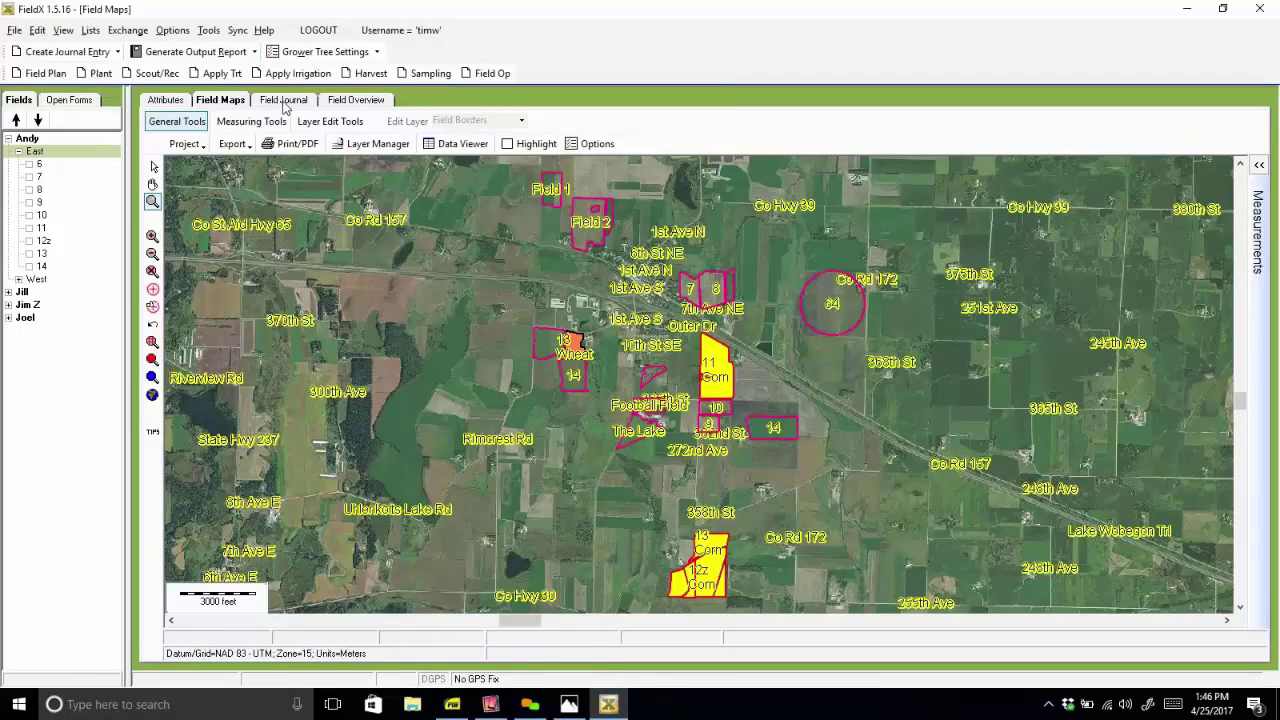
# Open the East farm's field overview and highlight the rows of fields 7 to 10, which have no crop.
pyautogui.click(356, 100)
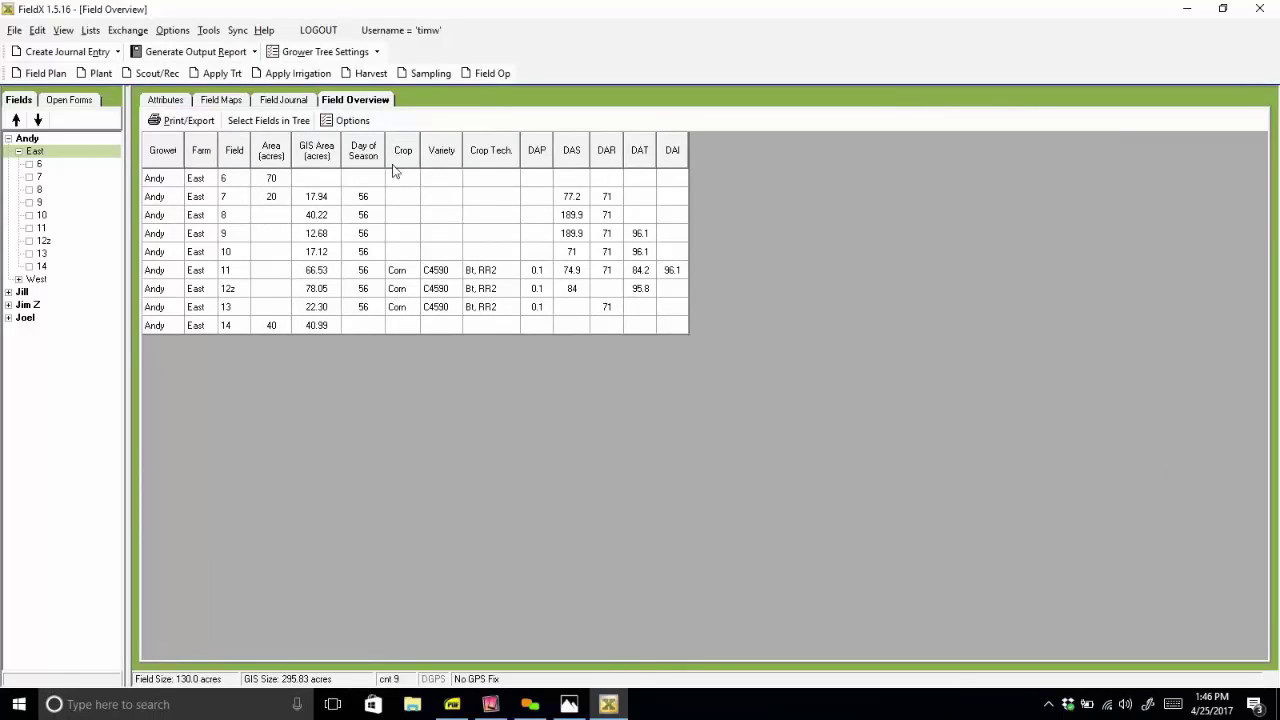
pyautogui.moveTo(395, 180); pyautogui.dragTo(397, 256)
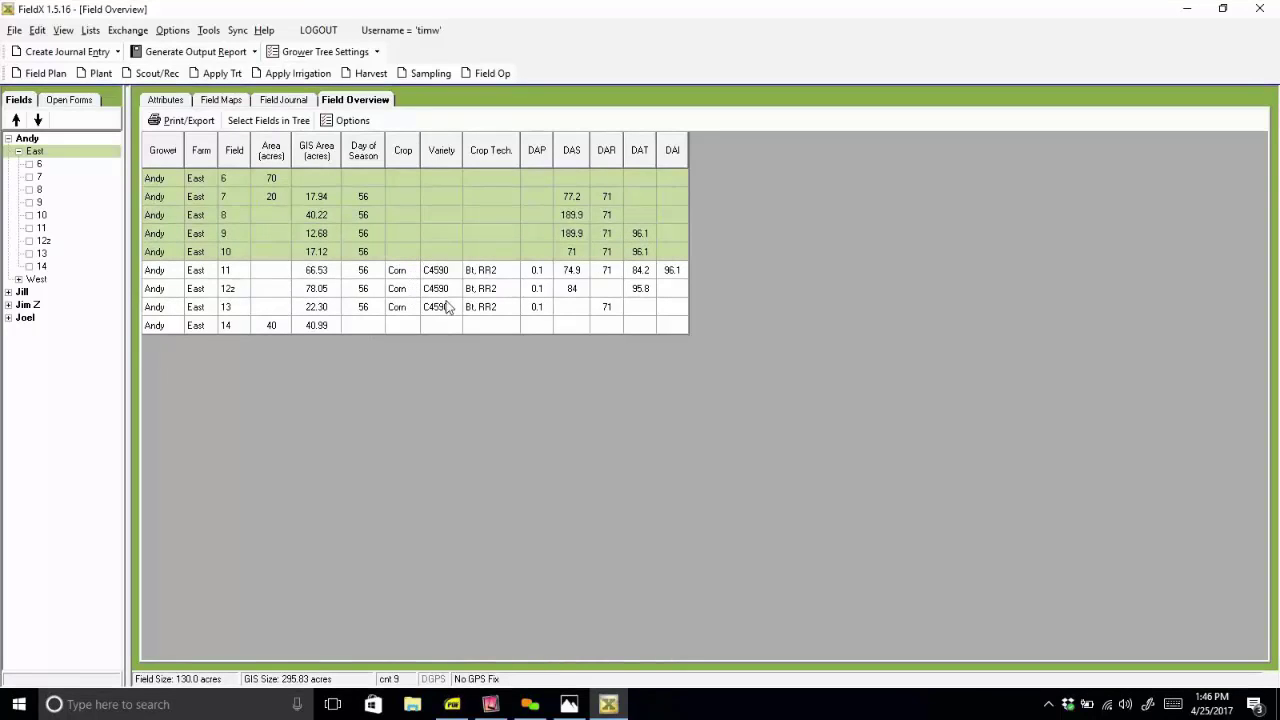
pyautogui.click(400, 180)
pyautogui.keyDown('shift'); pyautogui.click(386, 252); pyautogui.keyUp('shift')
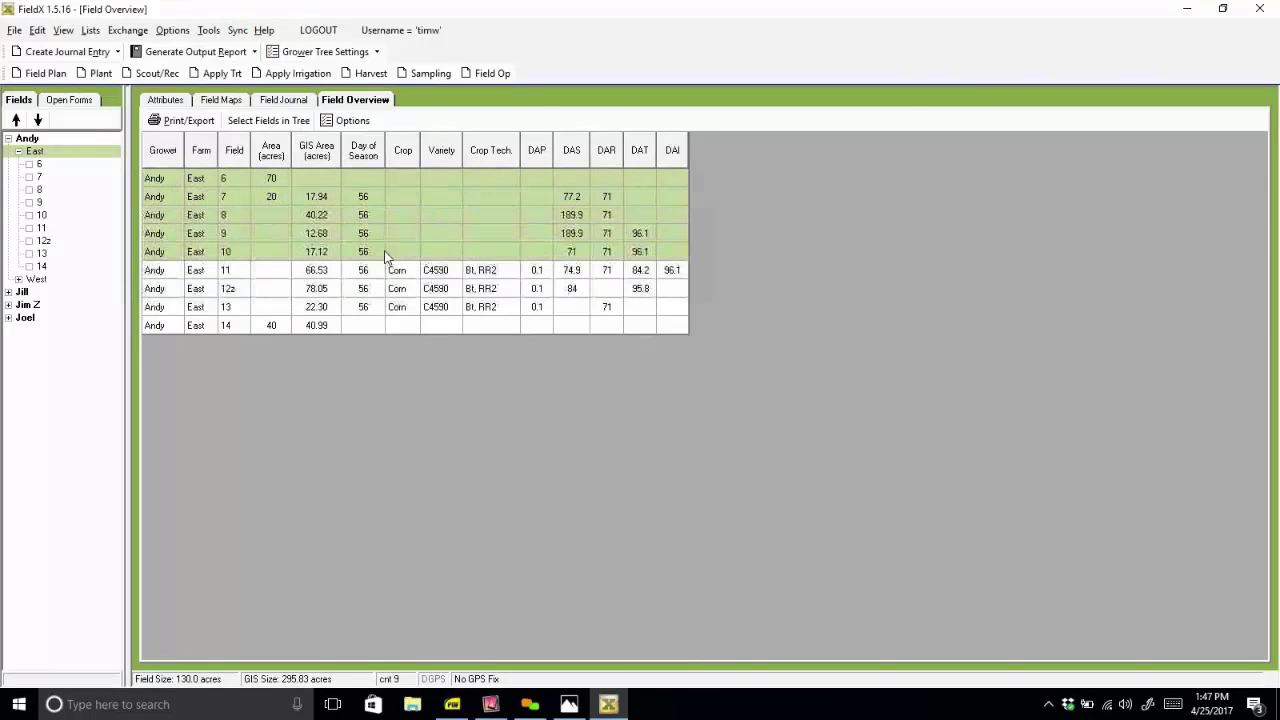
pyautogui.click(386, 198)
pyautogui.keyDown('shift'); pyautogui.click(386, 254); pyautogui.keyUp('shift')
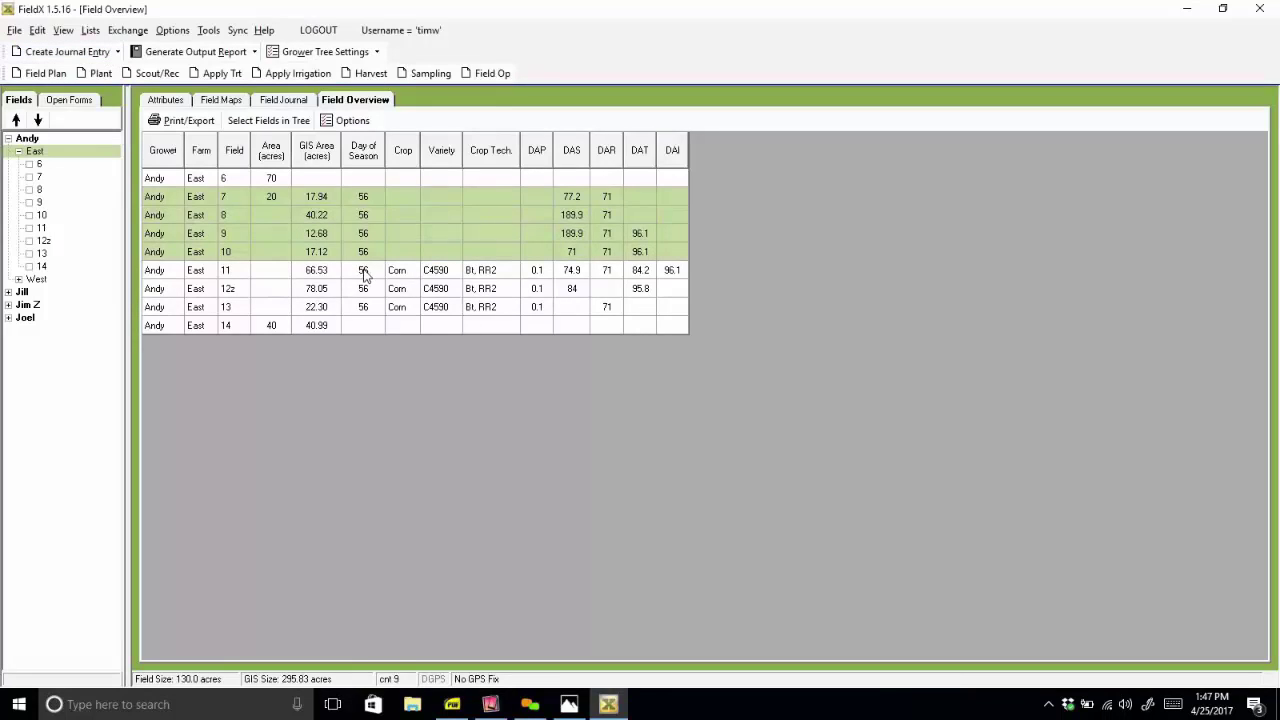
pyautogui.moveTo(365, 275); pyautogui.dragTo(362, 308)
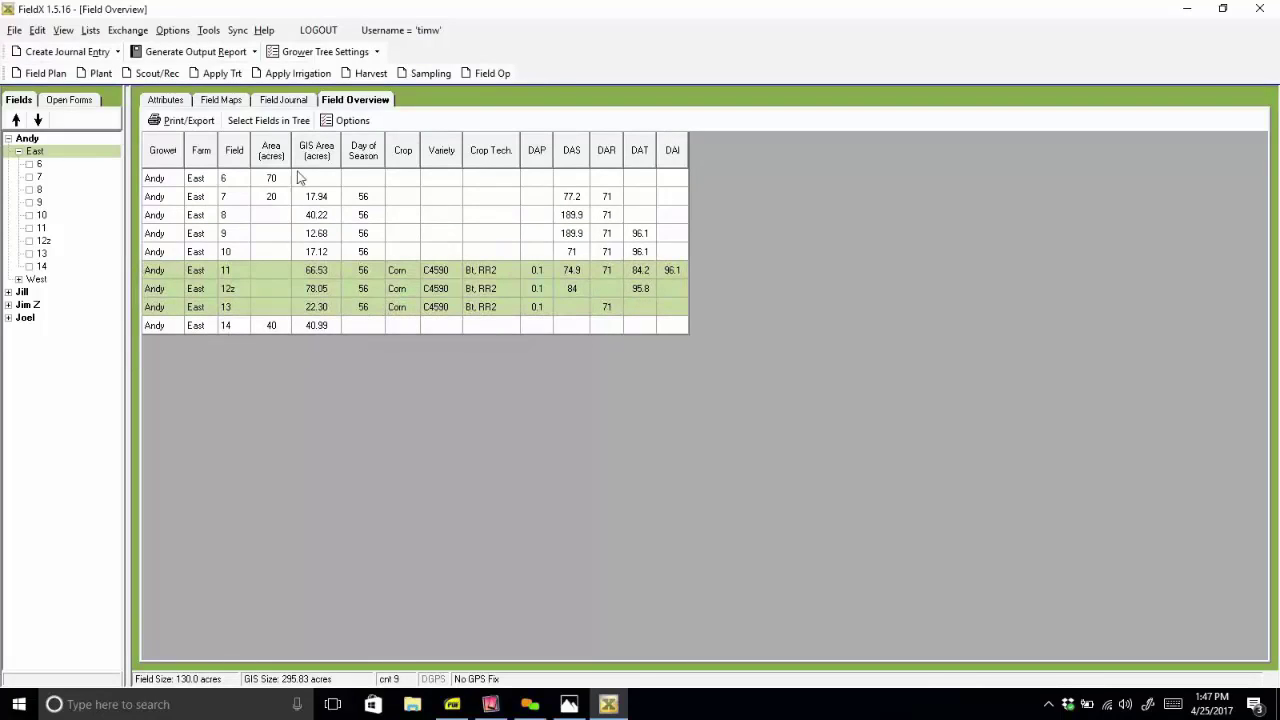
pyautogui.moveTo(362, 275); pyautogui.dragTo(364, 308)
pyautogui.click(85, 57)
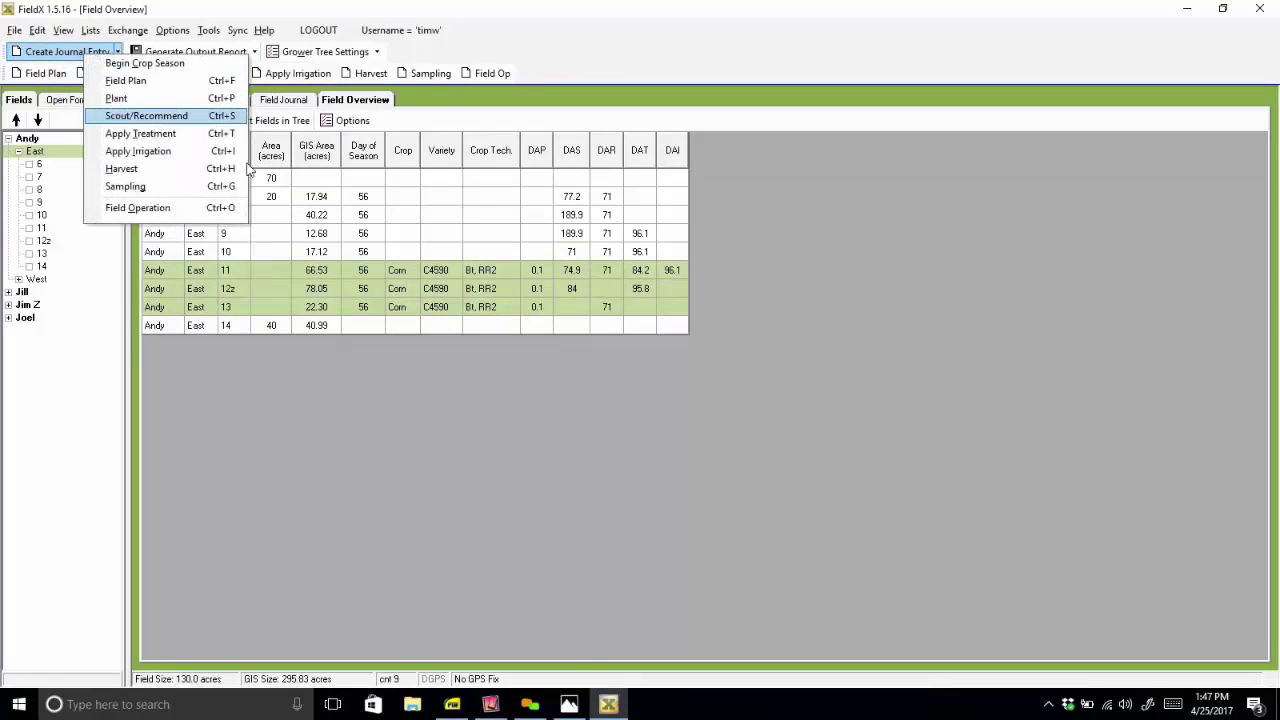
# Select East fields 7 to 10 in the field tree through their overview rows and create a Plant journal entry for them.
pyautogui.click(321, 215)
pyautogui.moveTo(321, 200); pyautogui.dragTo(322, 258)
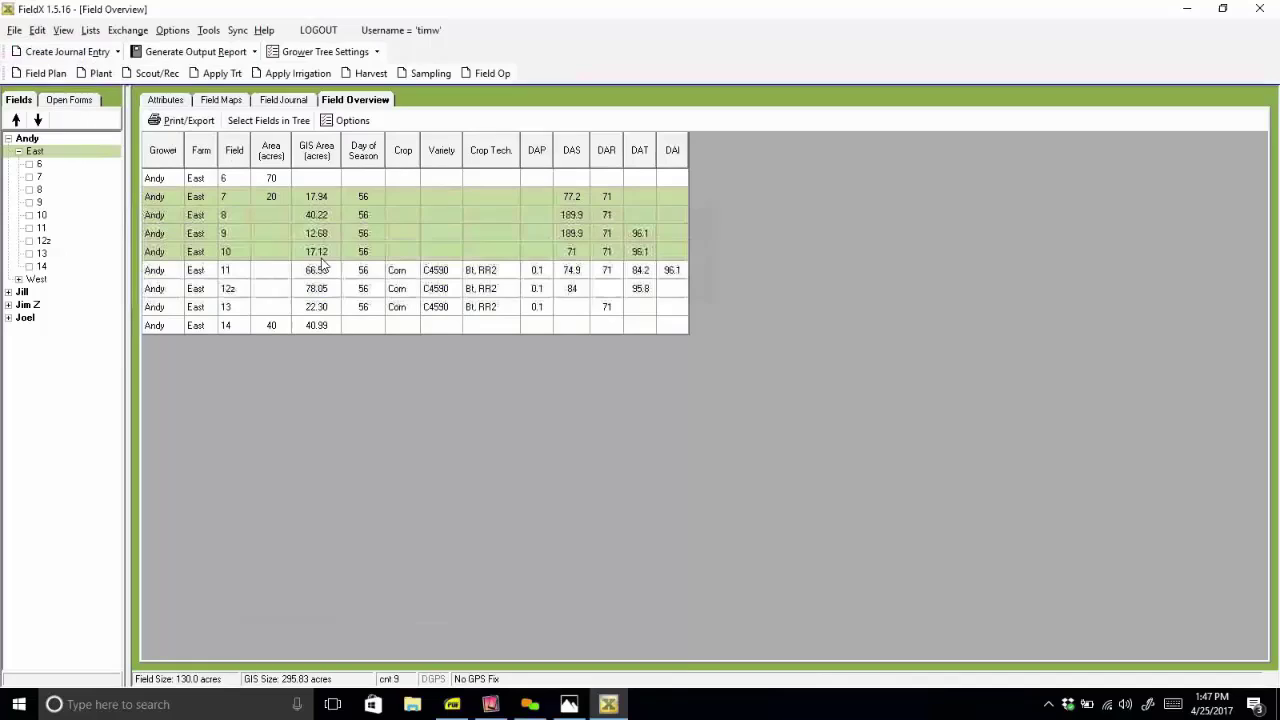
pyautogui.rightClick(352, 212)
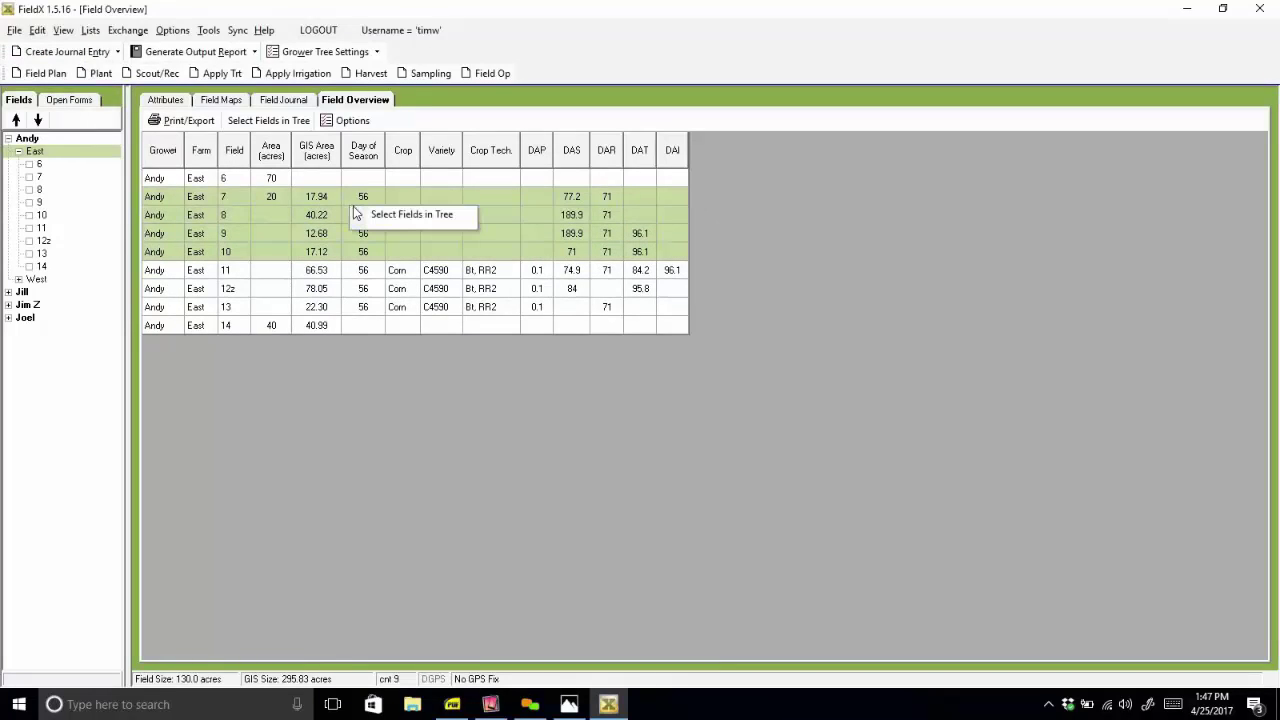
pyautogui.click(409, 216)
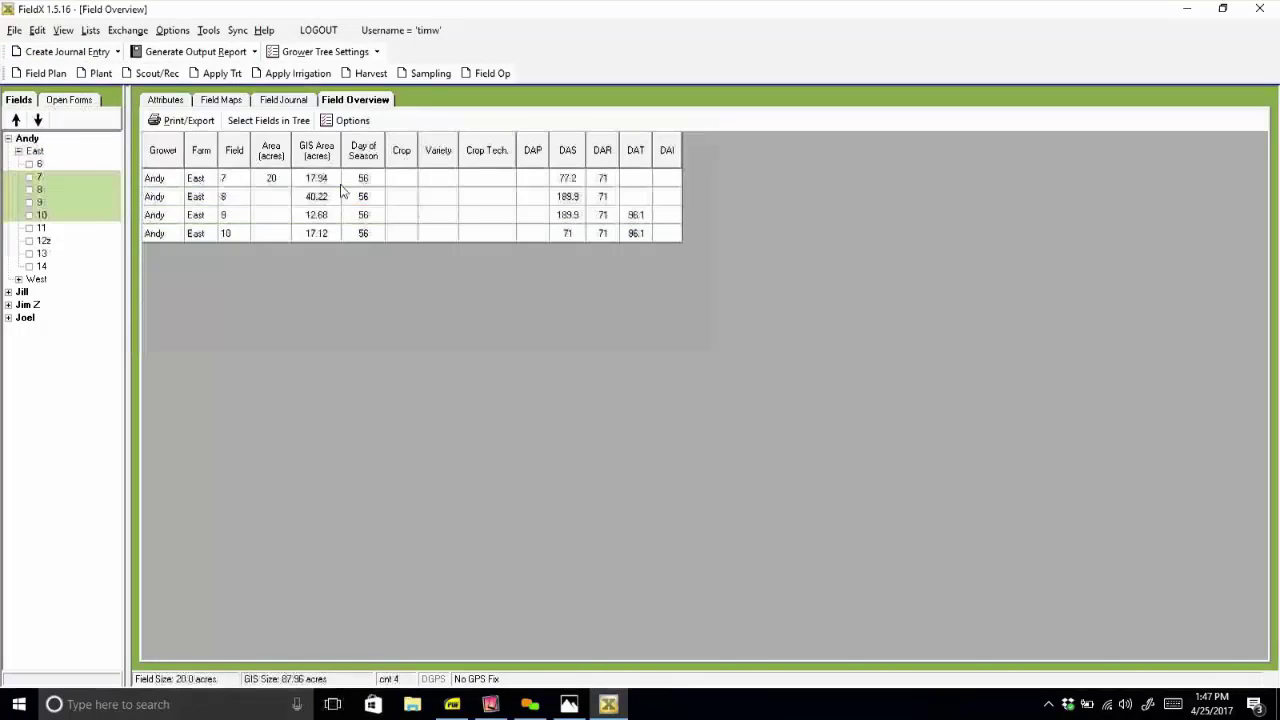
pyautogui.click(73, 53)
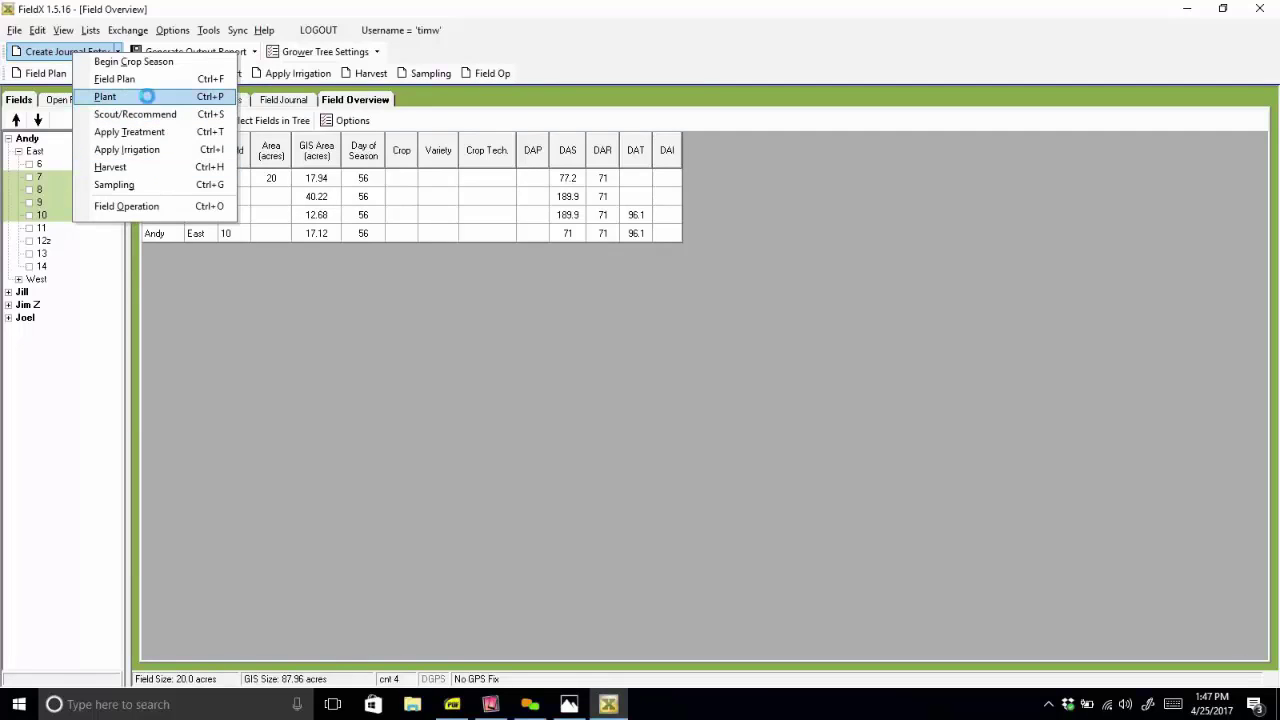
pyautogui.click(149, 102)
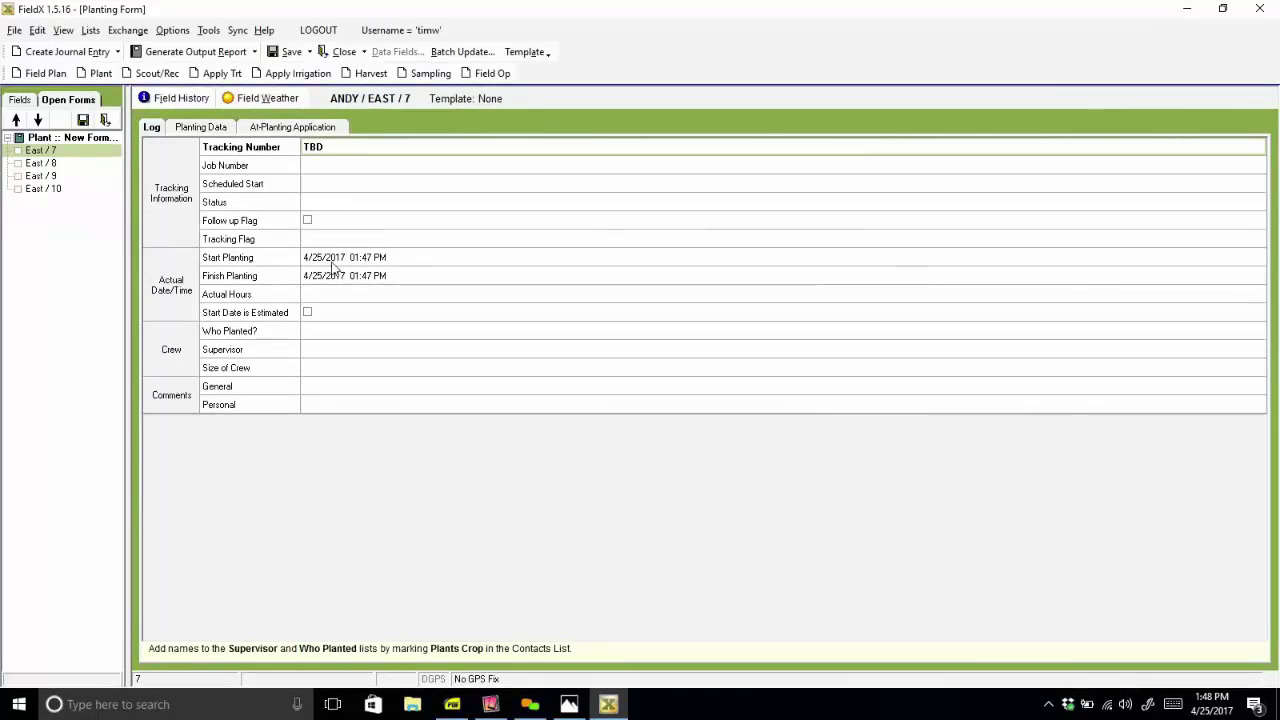
# Enter the general comment "Type in comments here!" in the log of field 7's planting form.
pyautogui.click(329, 386)
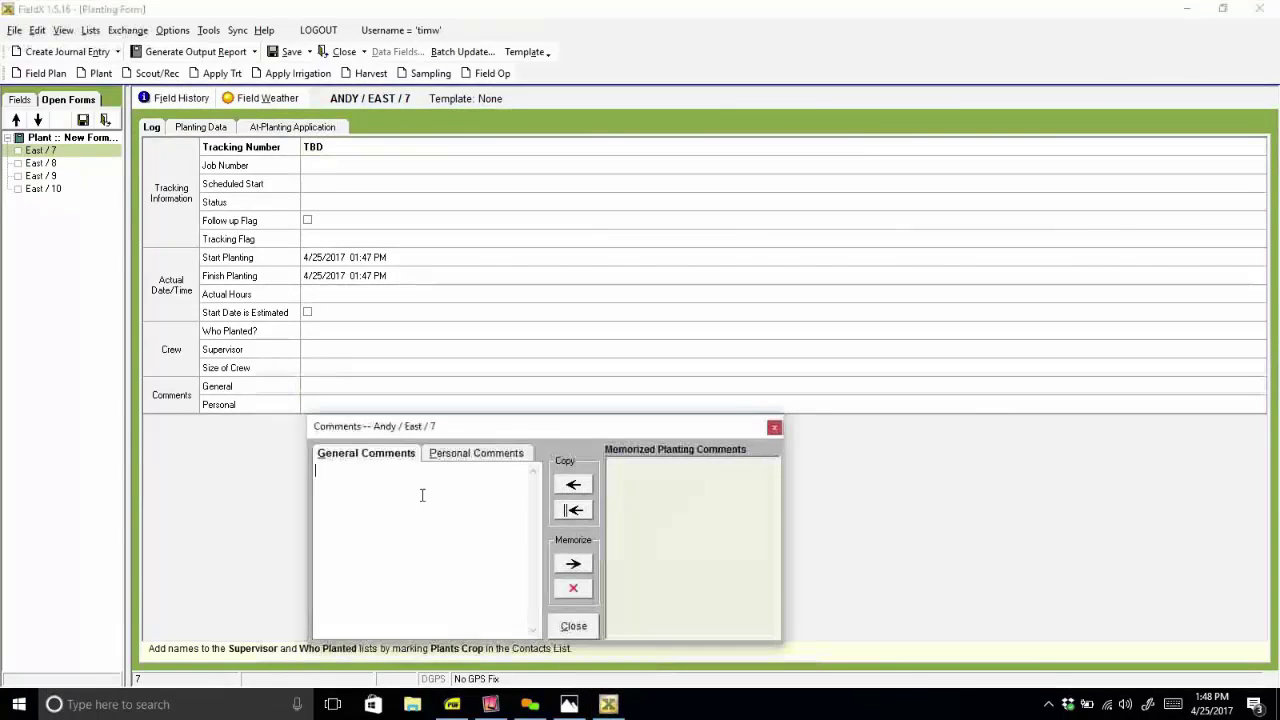
pyautogui.write('T')
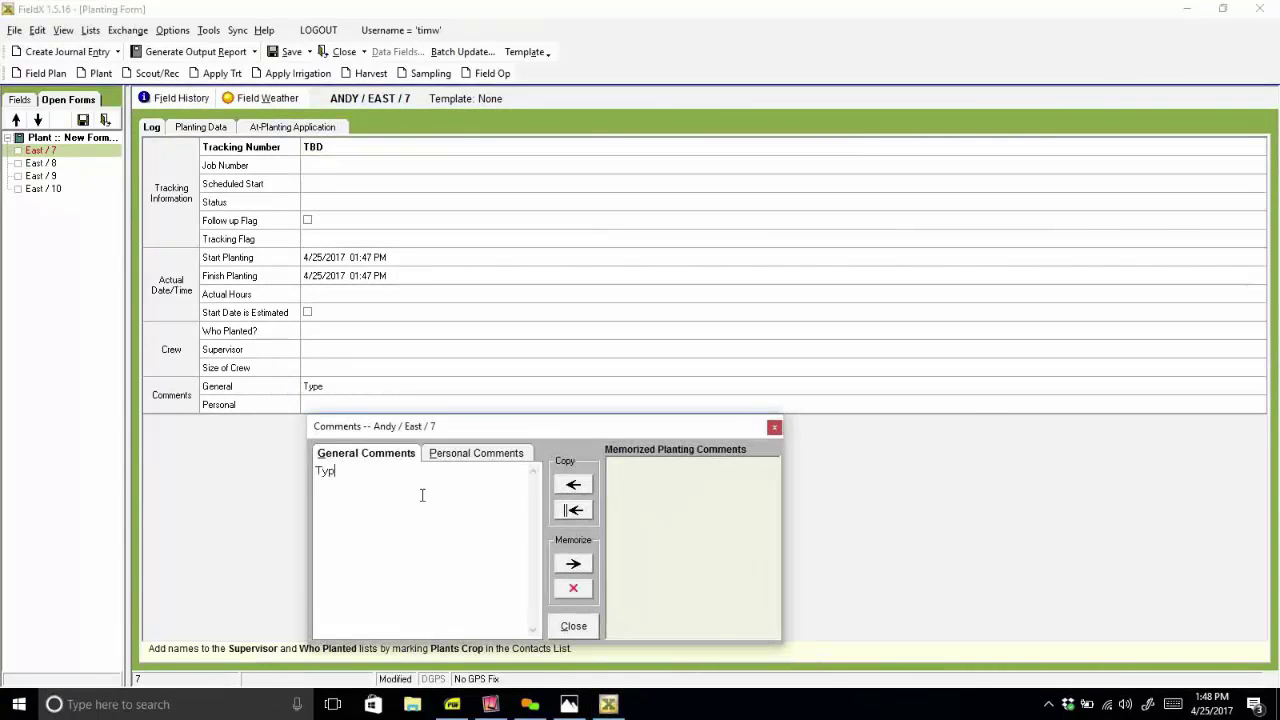
pyautogui.write('ype in comments here!')
pyautogui.click(591, 636)
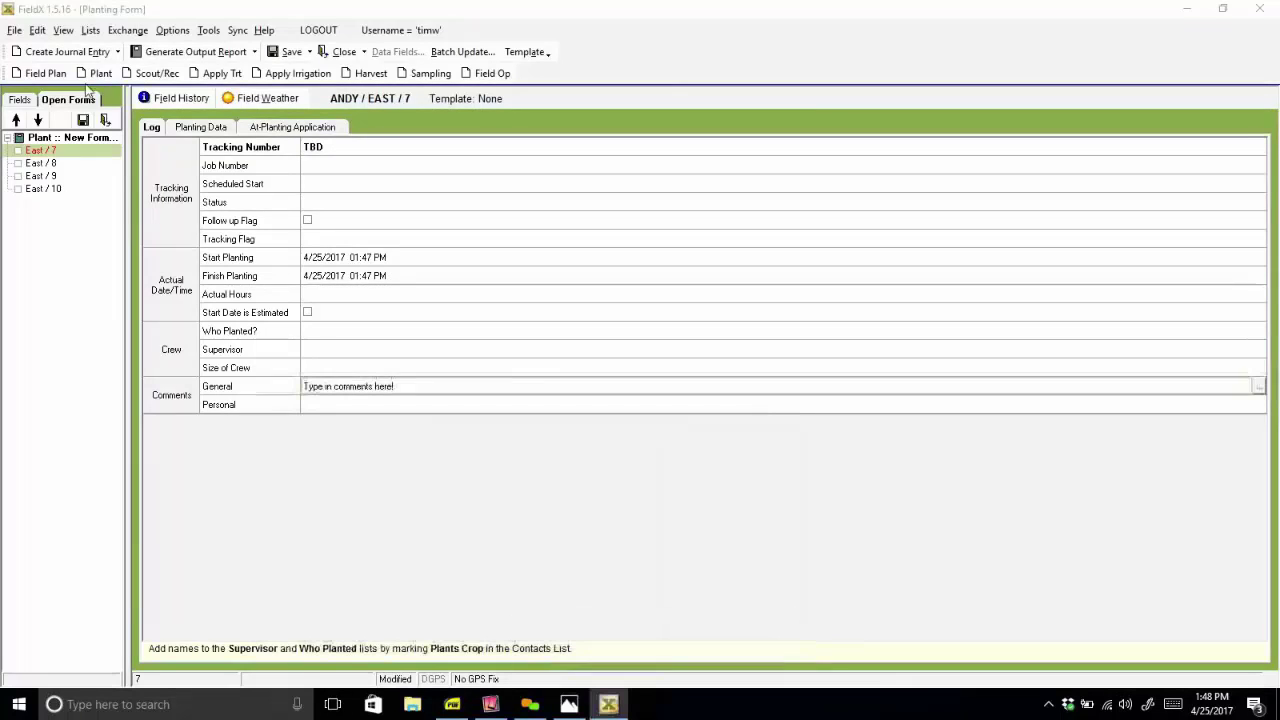
# Remove Gender, Reason for Planting, Seed Size and Seed Lot# from the data fields displayed in field 7's planting data, keeping Pre-Applied Seed Trt.
pyautogui.click(190, 130)
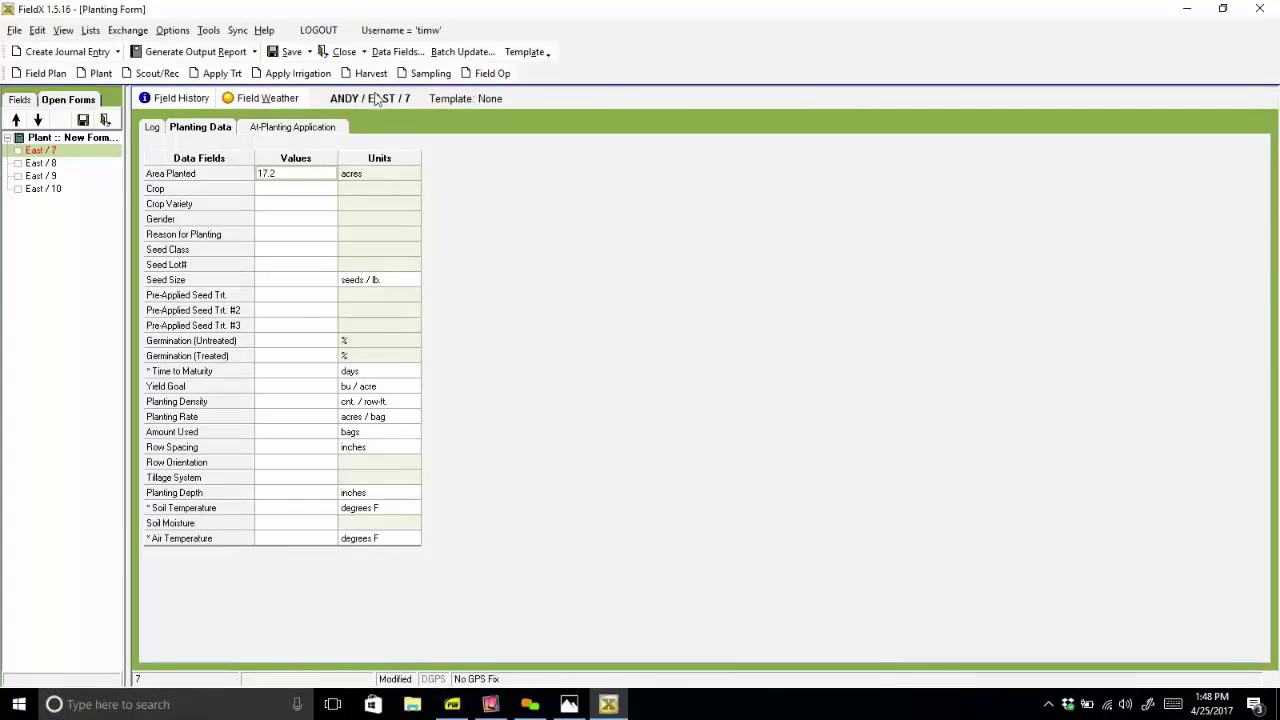
pyautogui.click(400, 54)
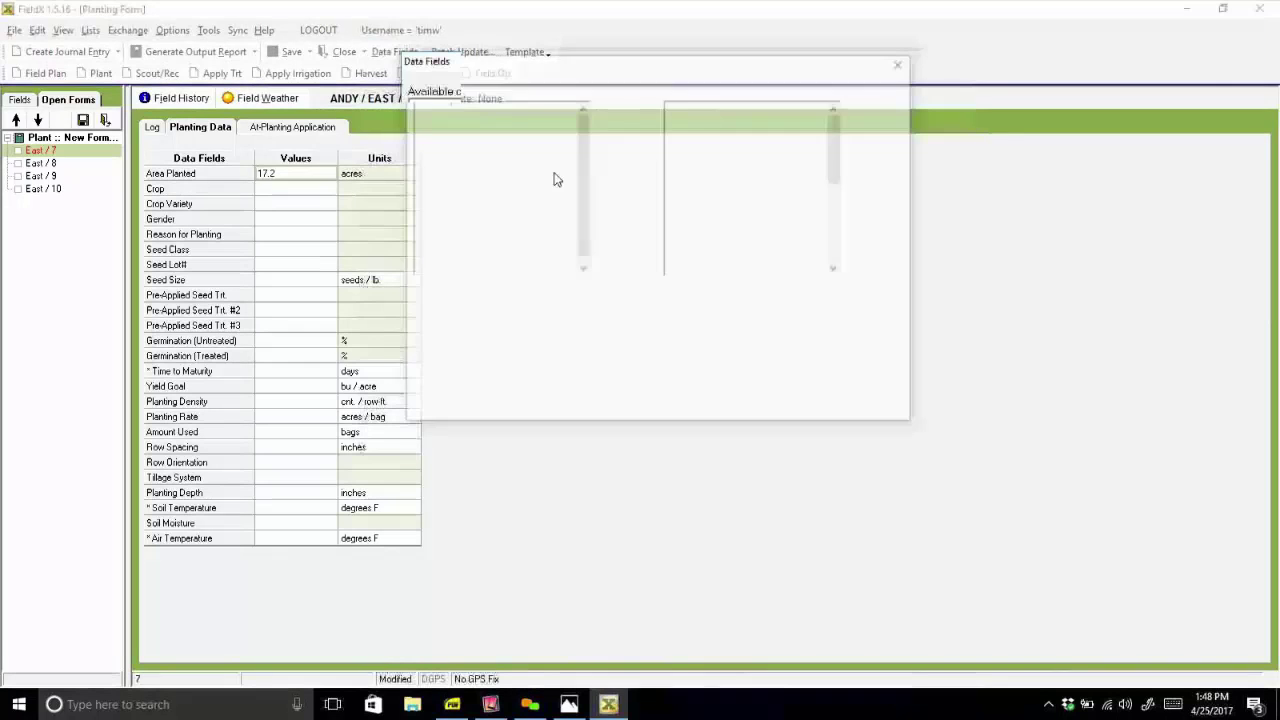
pyautogui.click(725, 152)
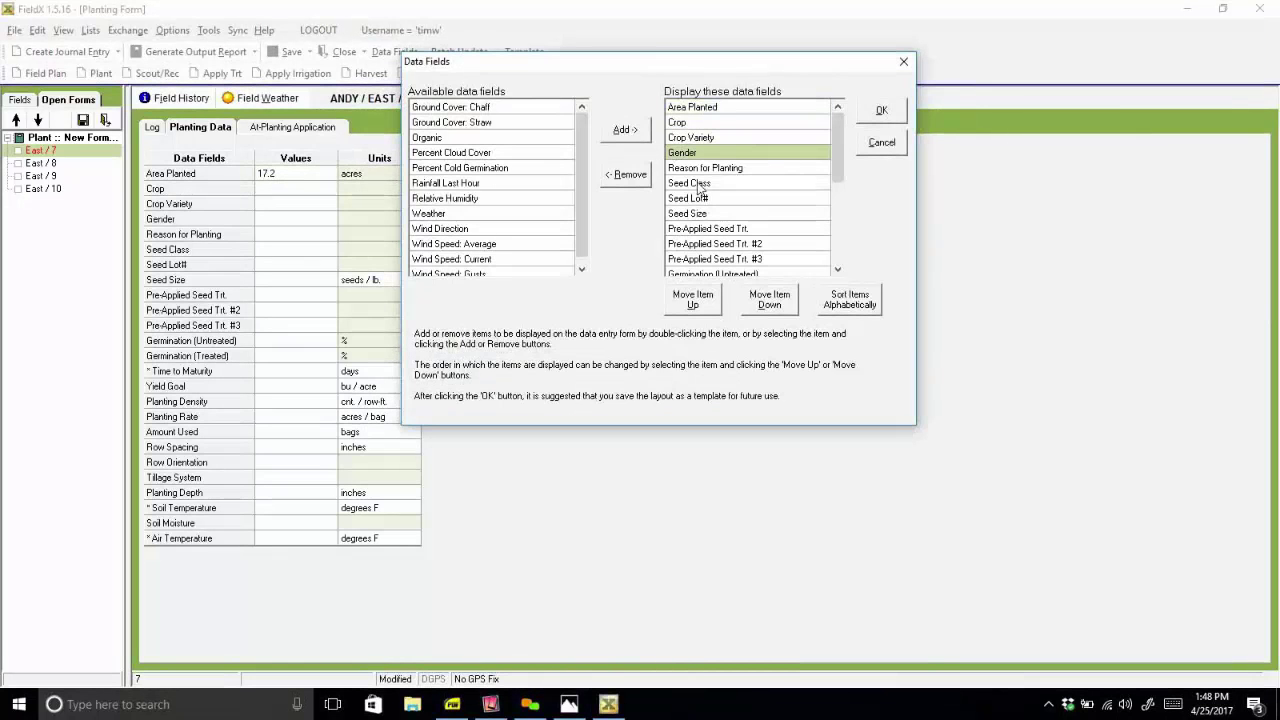
pyautogui.click(628, 175)
pyautogui.click(630, 176)
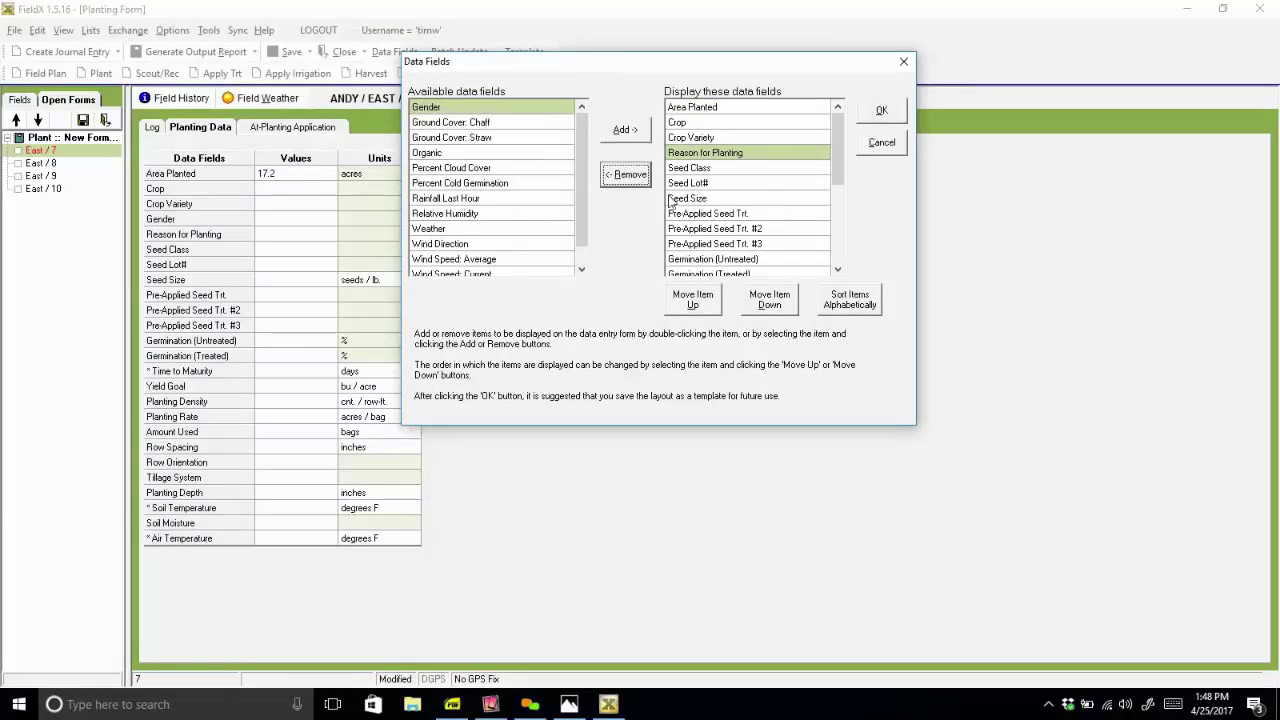
pyautogui.click(692, 199)
pyautogui.click(692, 184)
pyautogui.click(626, 179)
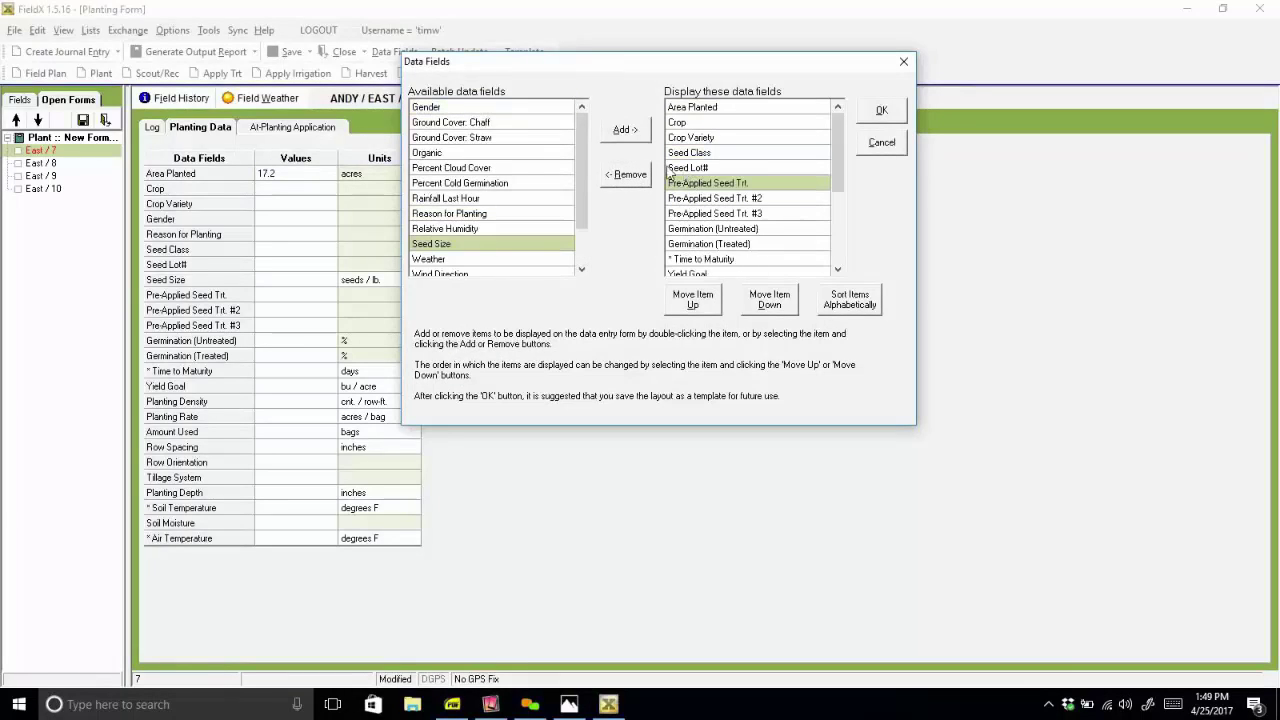
pyautogui.click(676, 169)
pyautogui.doubleClick(622, 177)
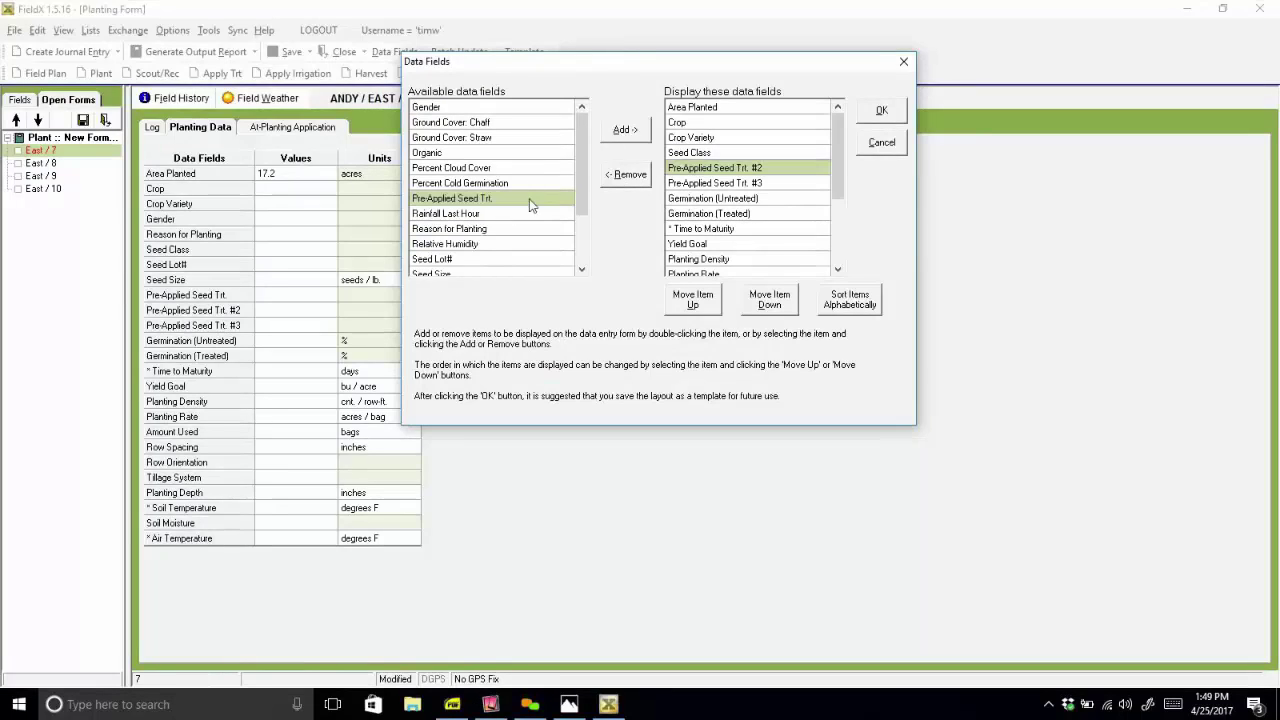
pyautogui.click(625, 129)
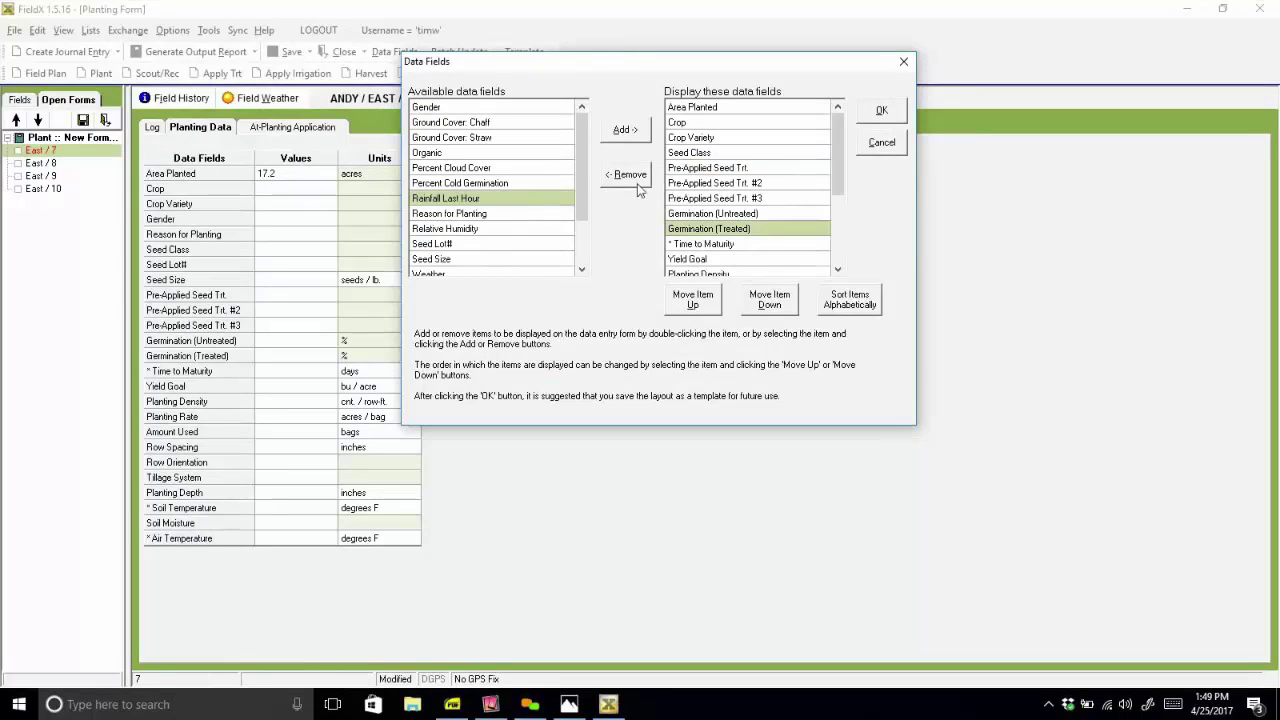
# Remove Germination (Treated) and Germination (Untreated) from the displayed data fields.
pyautogui.click(628, 175)
pyautogui.click(700, 213)
pyautogui.doubleClick(700, 213)
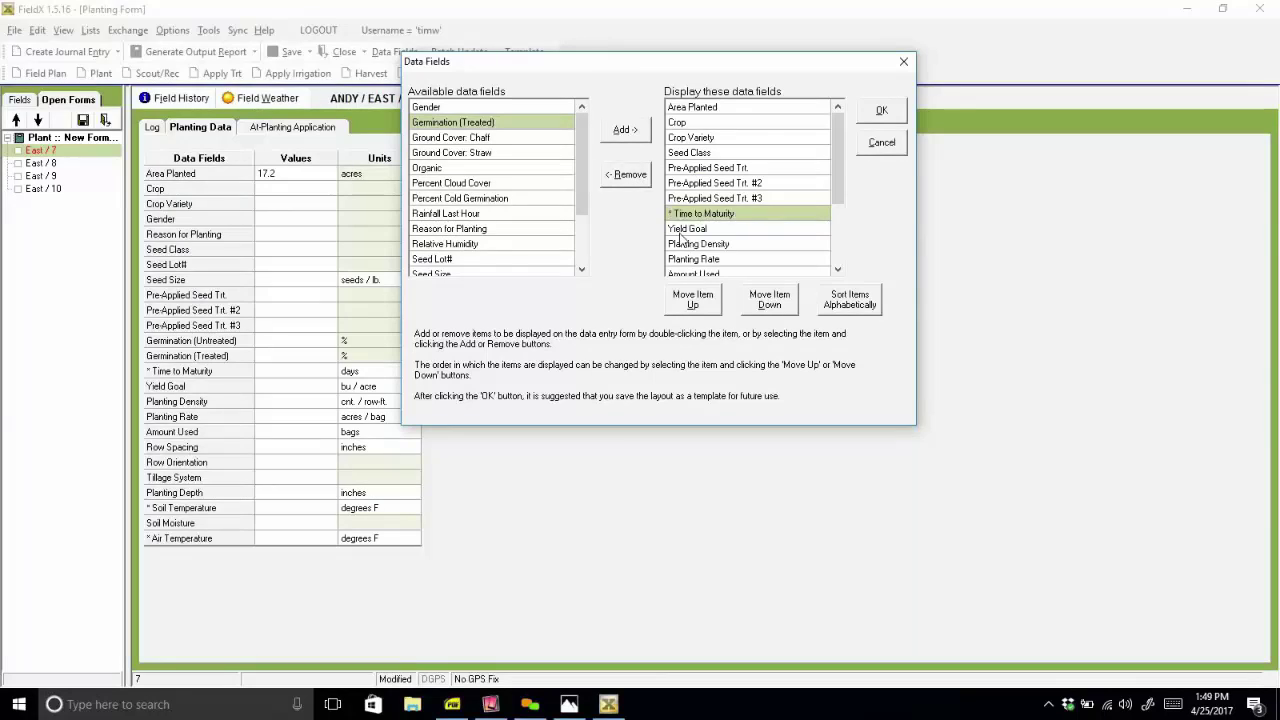
# Remove Yield Goal, Planting Density, Planting Rate and all remaining fields after Time to Maturity from the displayed data fields, and apply the layout.
pyautogui.click(698, 243)
pyautogui.click(692, 259)
pyautogui.click(626, 175)
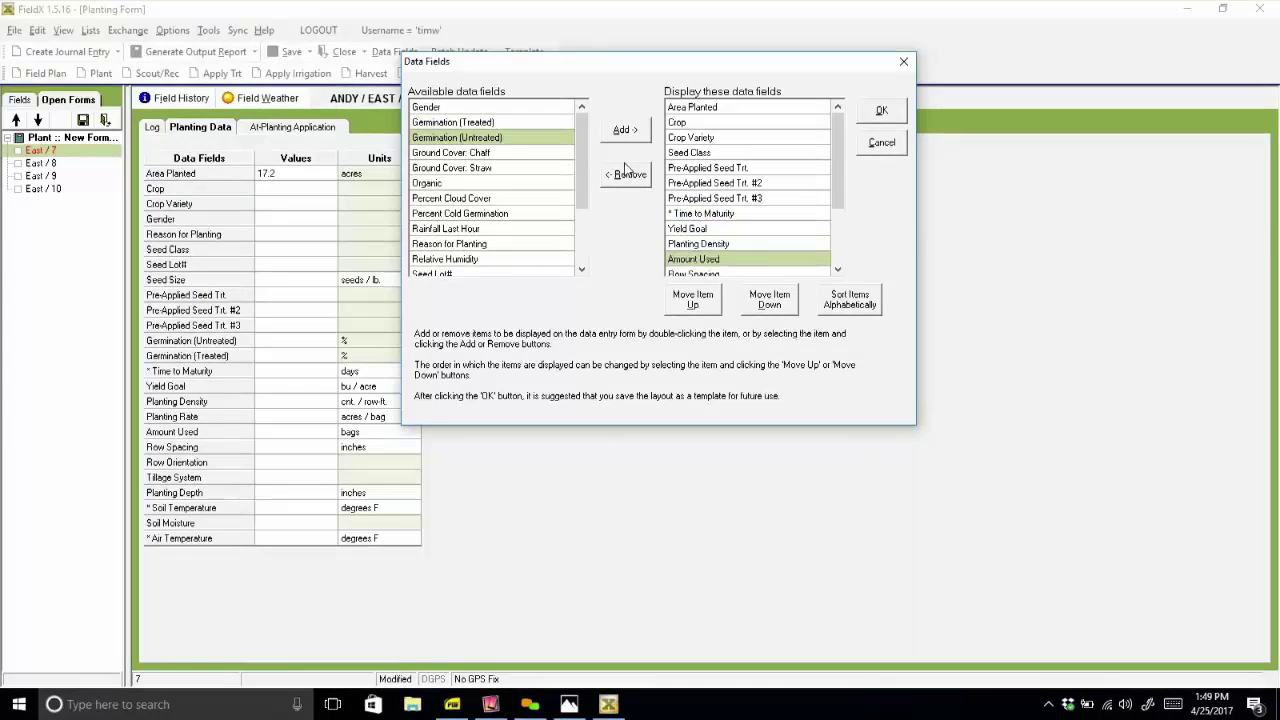
pyautogui.doubleClick(626, 175)
pyautogui.click(626, 172)
pyautogui.click(626, 172)
pyautogui.click(626, 172)
pyautogui.click(626, 172)
pyautogui.click(626, 172)
pyautogui.click(630, 172)
pyautogui.click(632, 172)
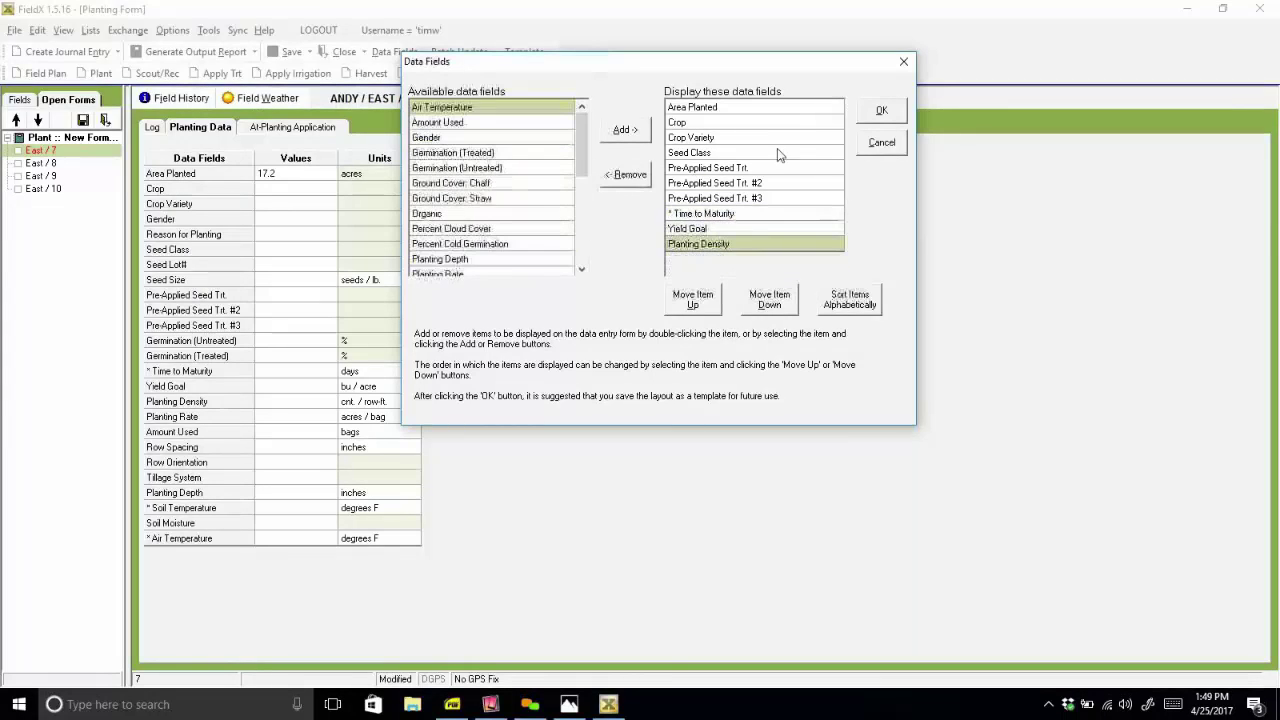
pyautogui.click(634, 177)
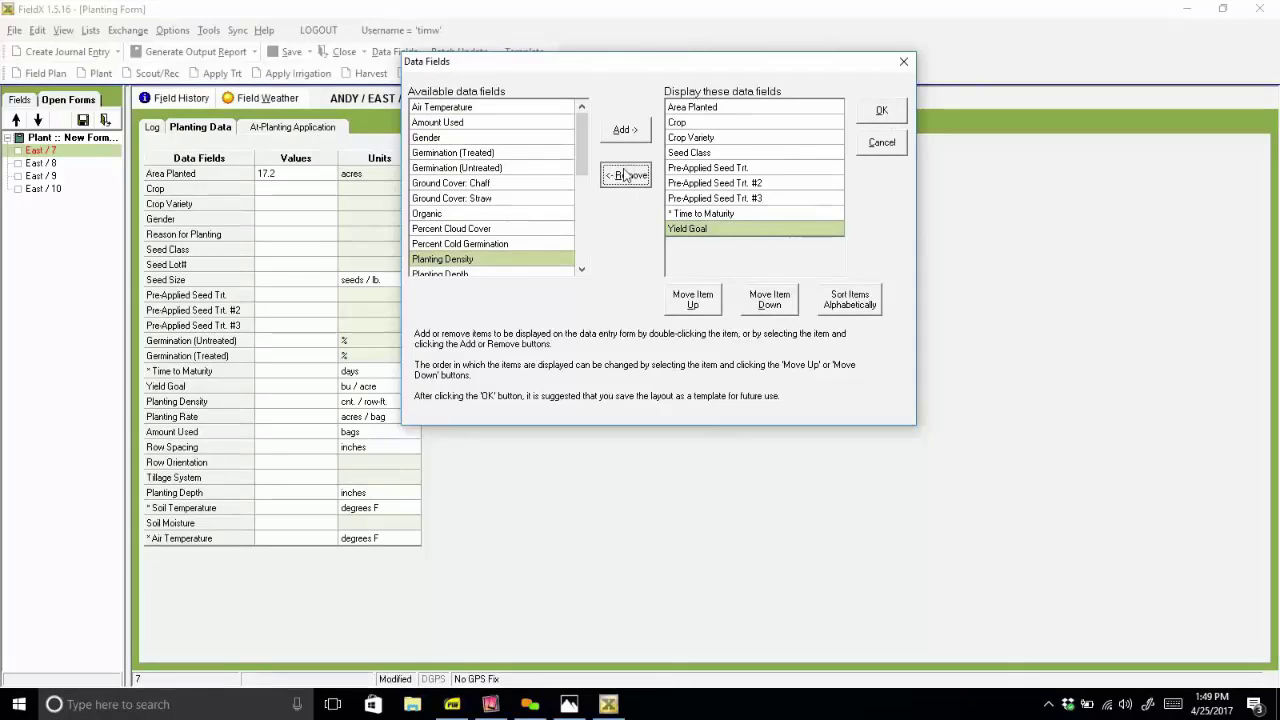
pyautogui.click(876, 116)
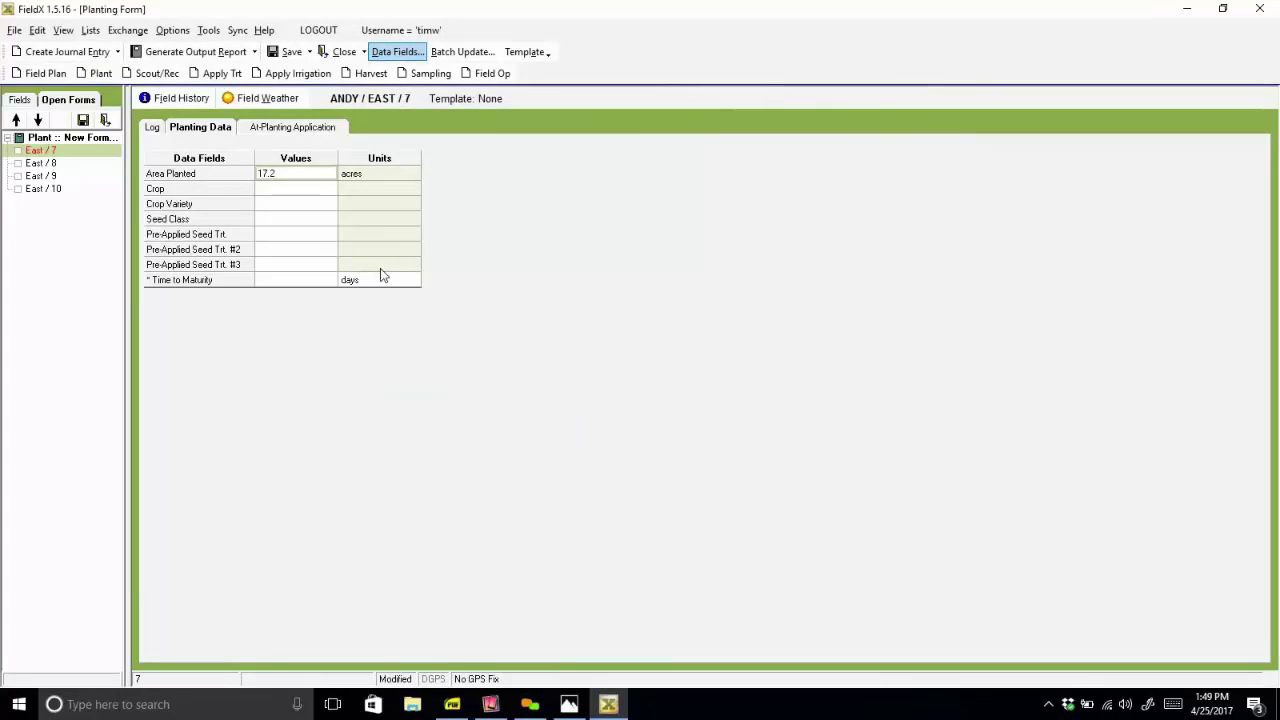
# Save field 7's planting form as a private planting template named "Simplified Planting Form".
pyautogui.click(522, 58)
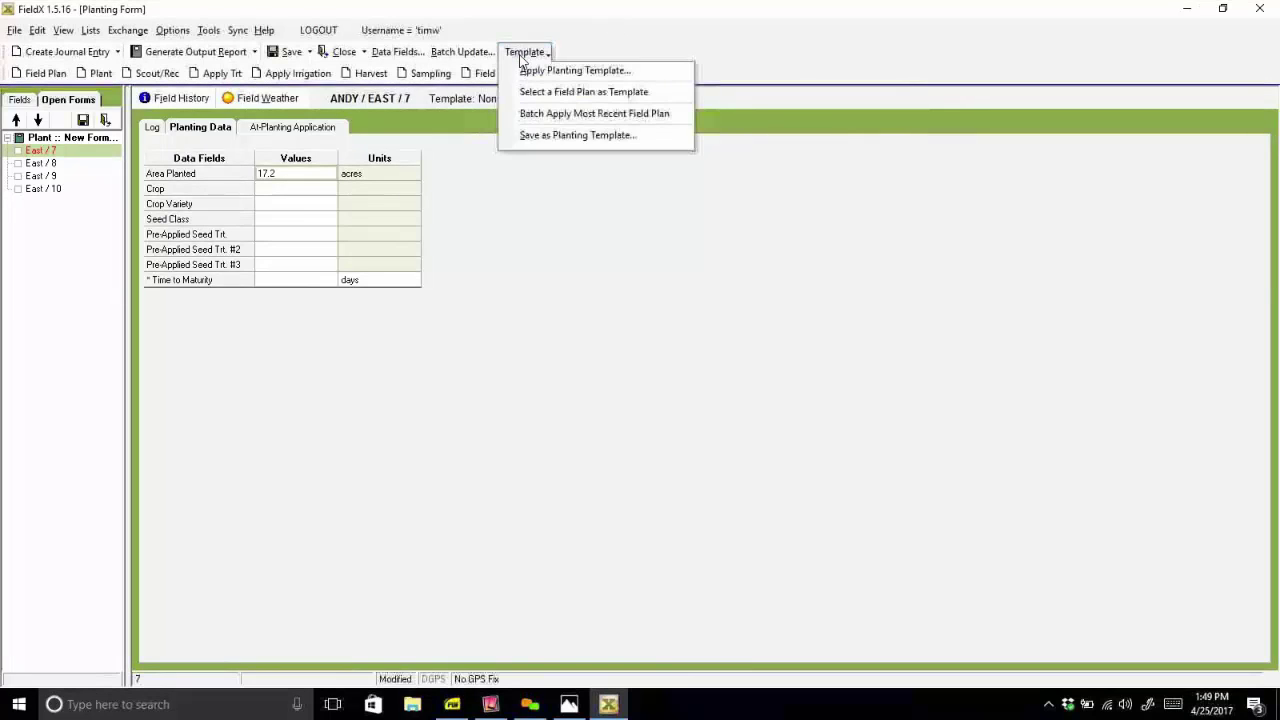
pyautogui.click(577, 136)
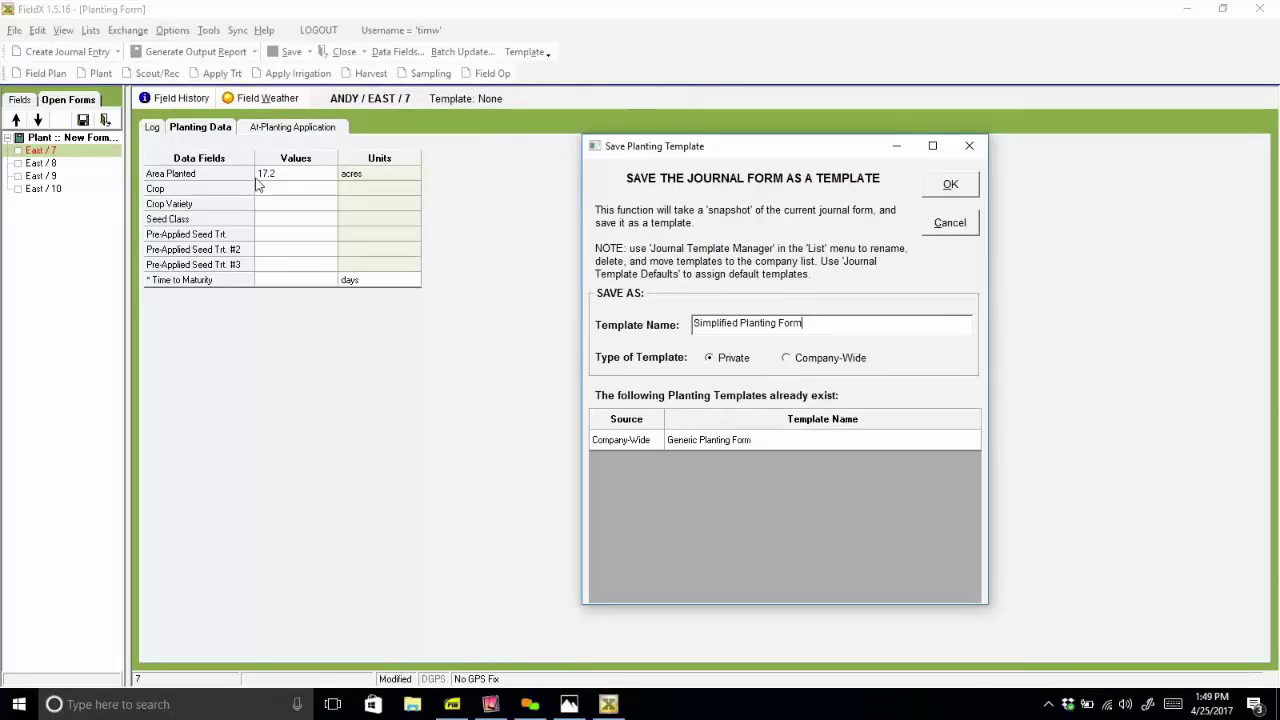
pyautogui.click(951, 190)
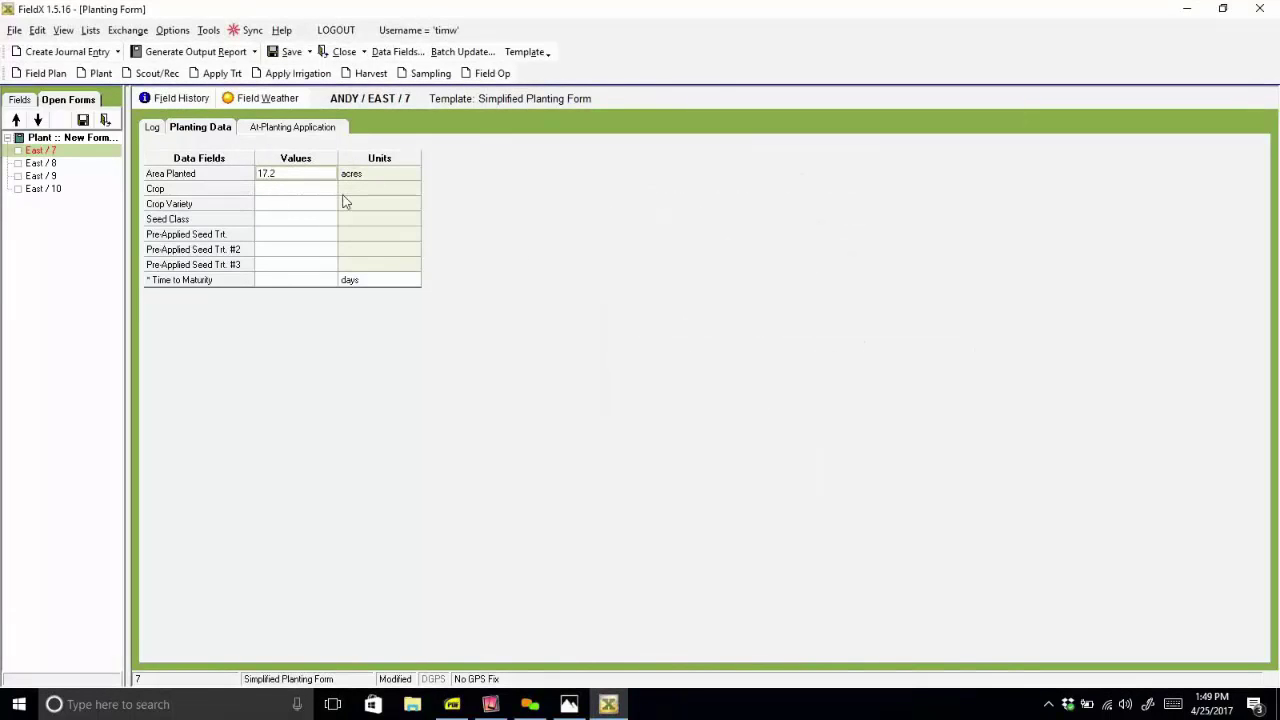
# Apply the Simplified Planting Form template to East field 8's planting form, for the current field only.
pyautogui.click(55, 163)
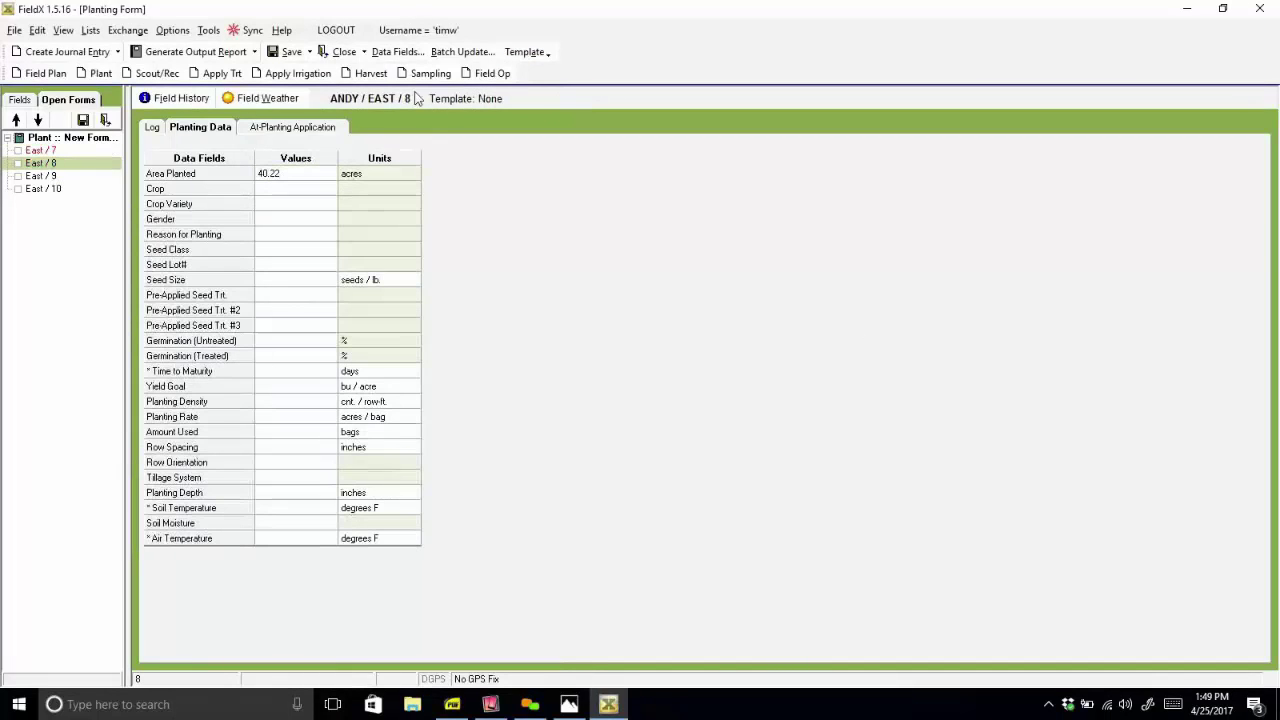
pyautogui.click(522, 55)
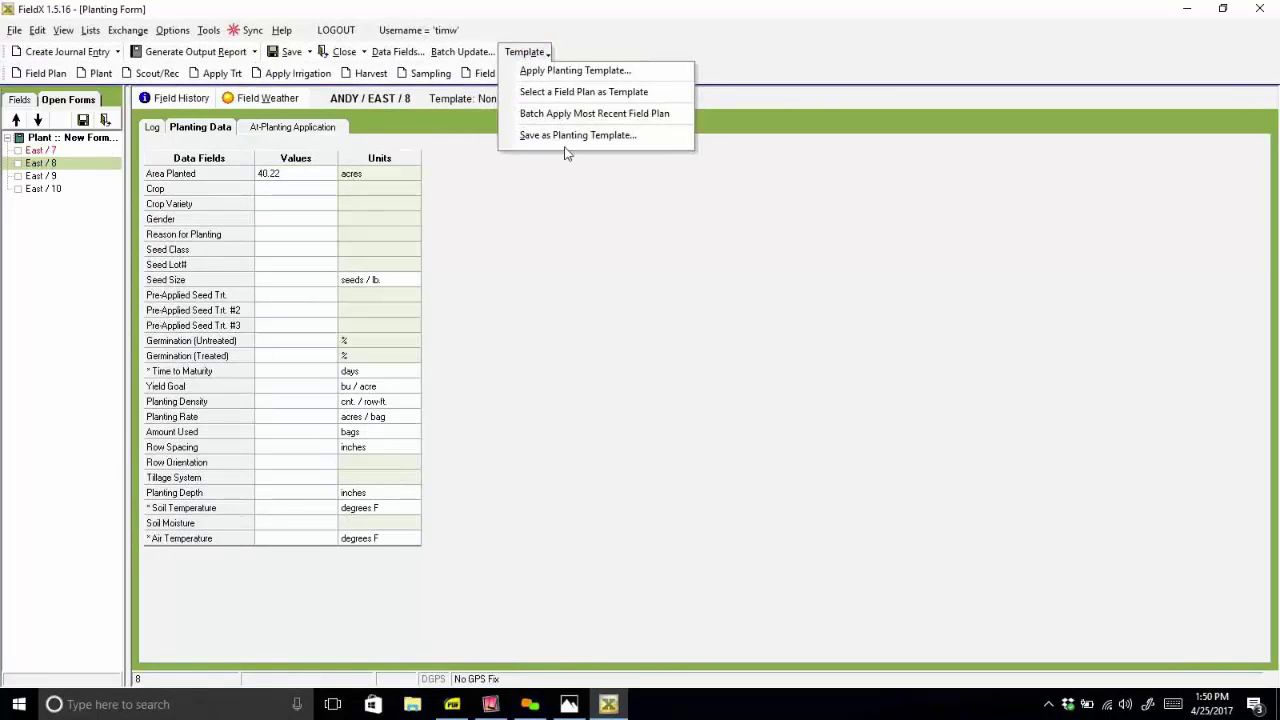
pyautogui.click(587, 73)
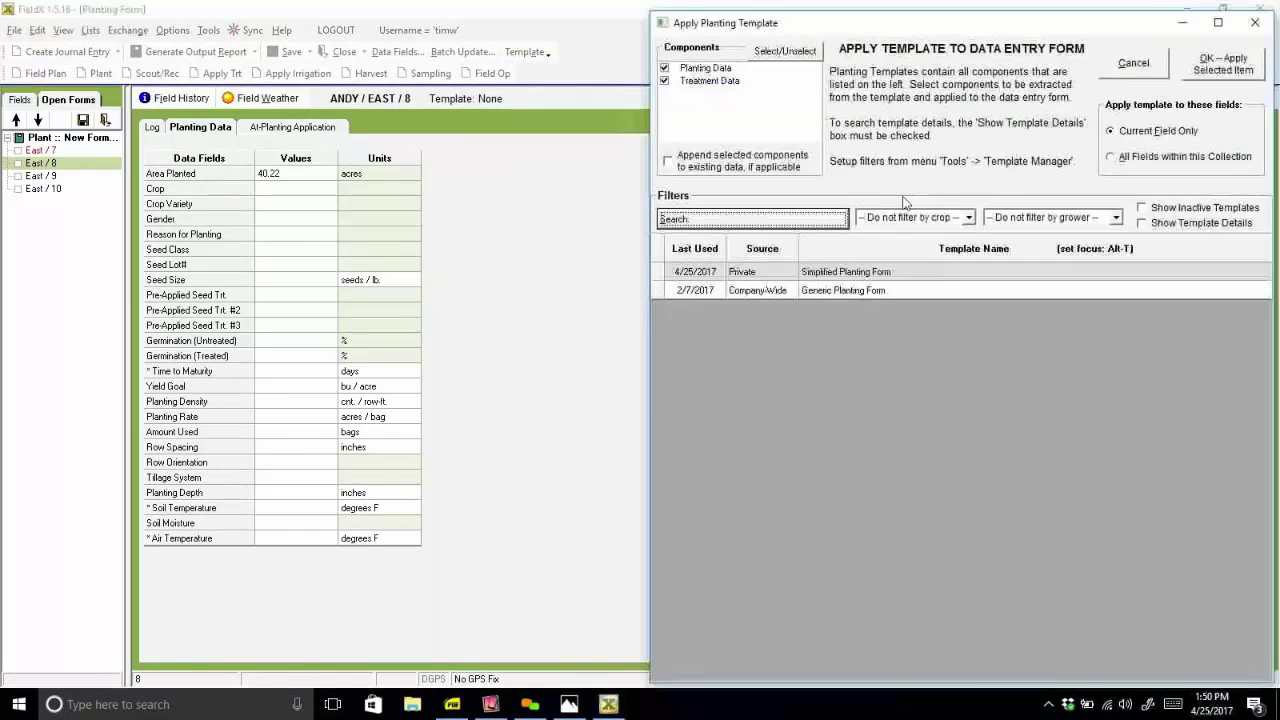
pyautogui.click(817, 275)
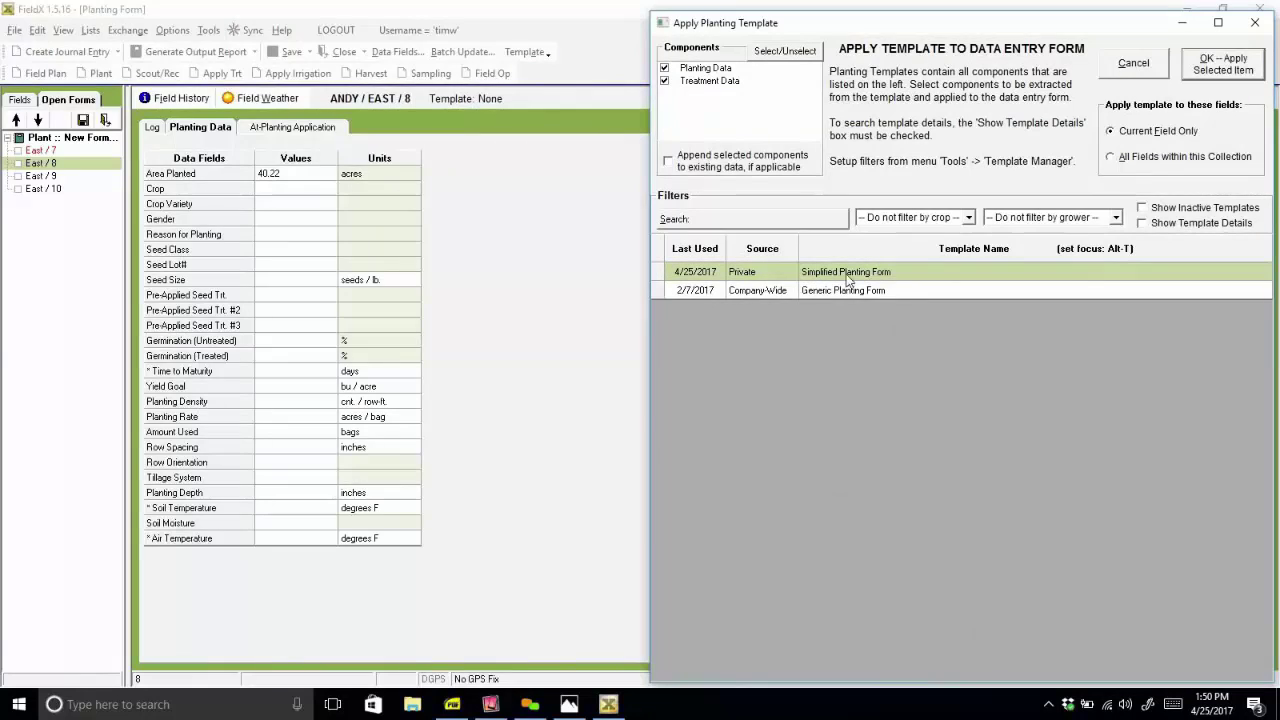
pyautogui.click(1209, 75)
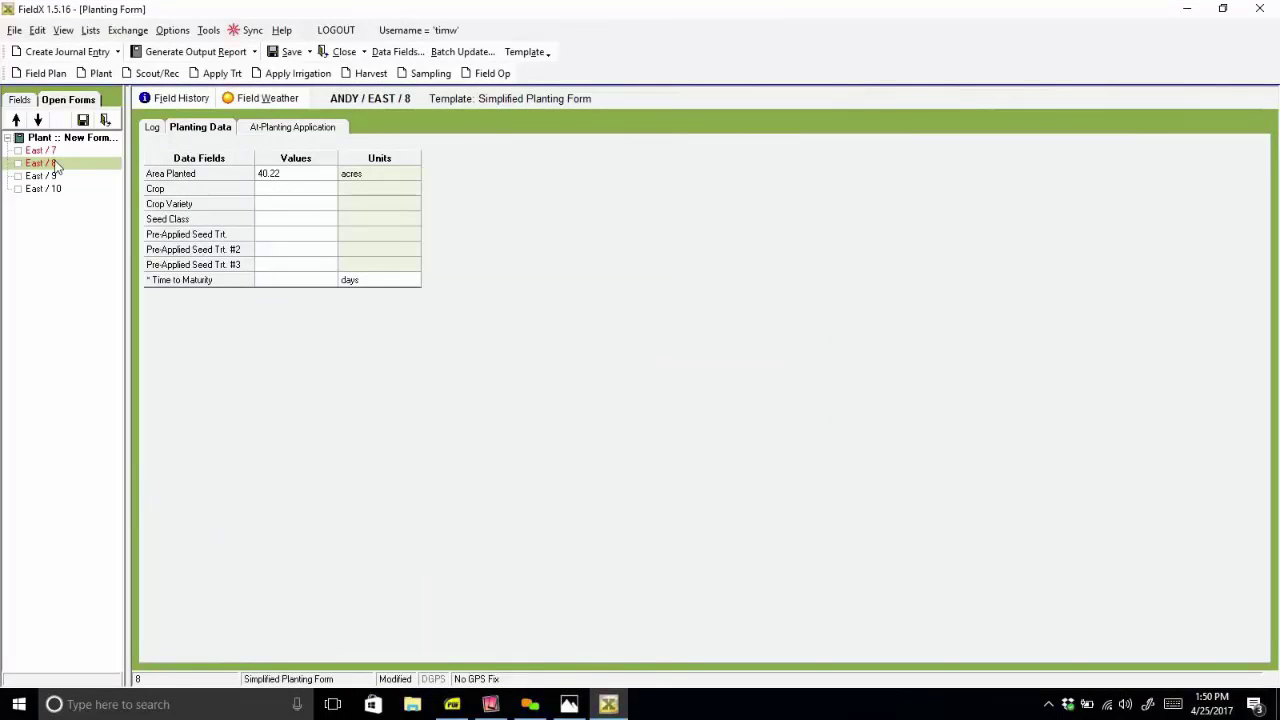
# Apply the Simplified Planting Form template to all fields within this collection.
pyautogui.click(520, 54)
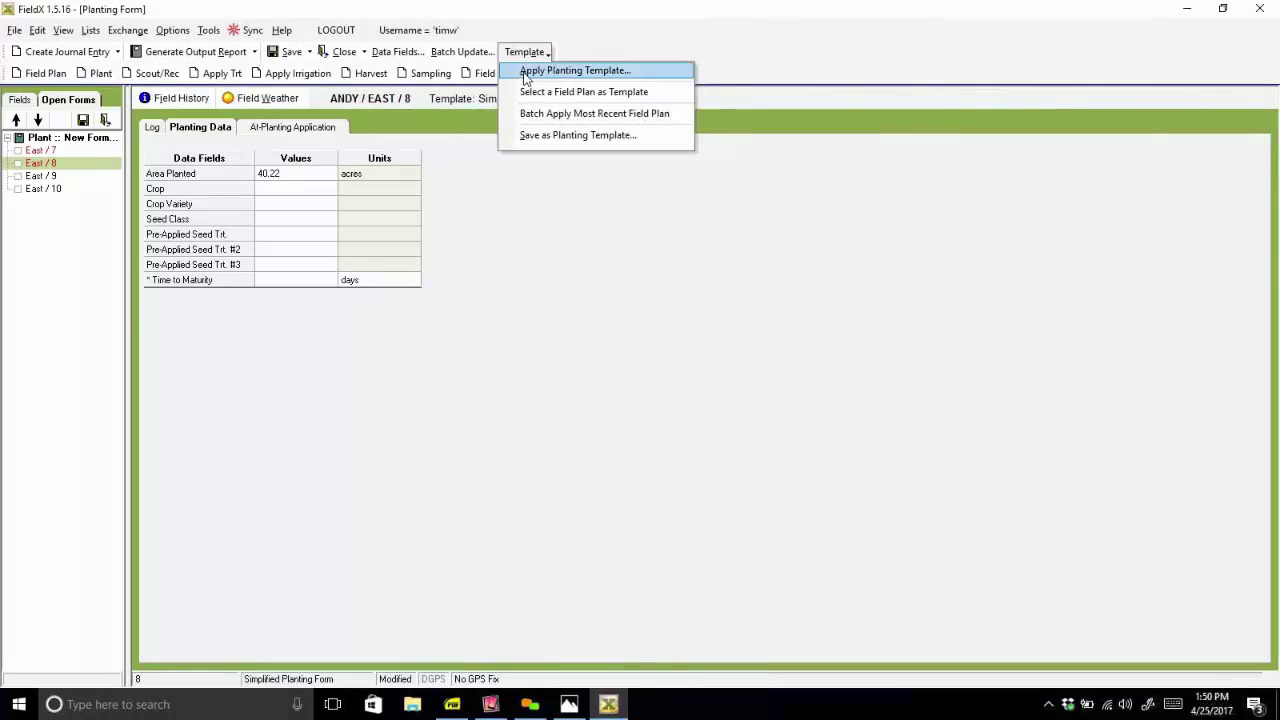
pyautogui.click(525, 74)
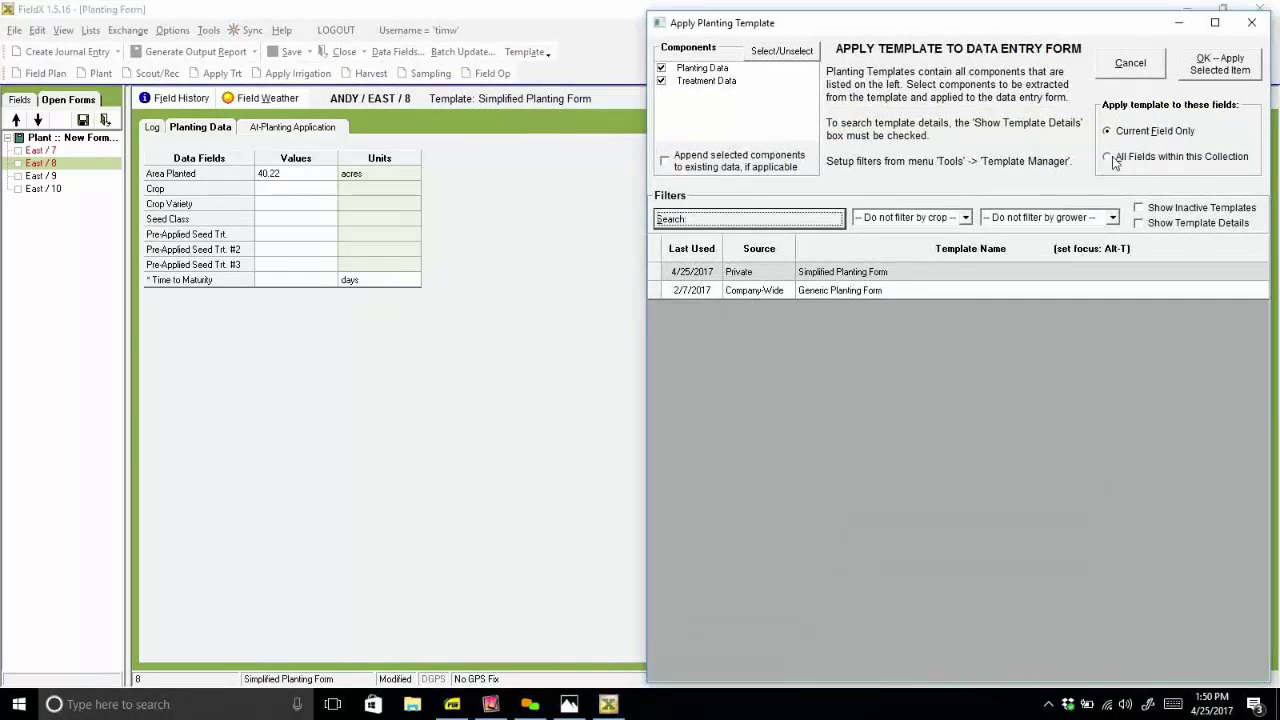
pyautogui.click(1116, 160)
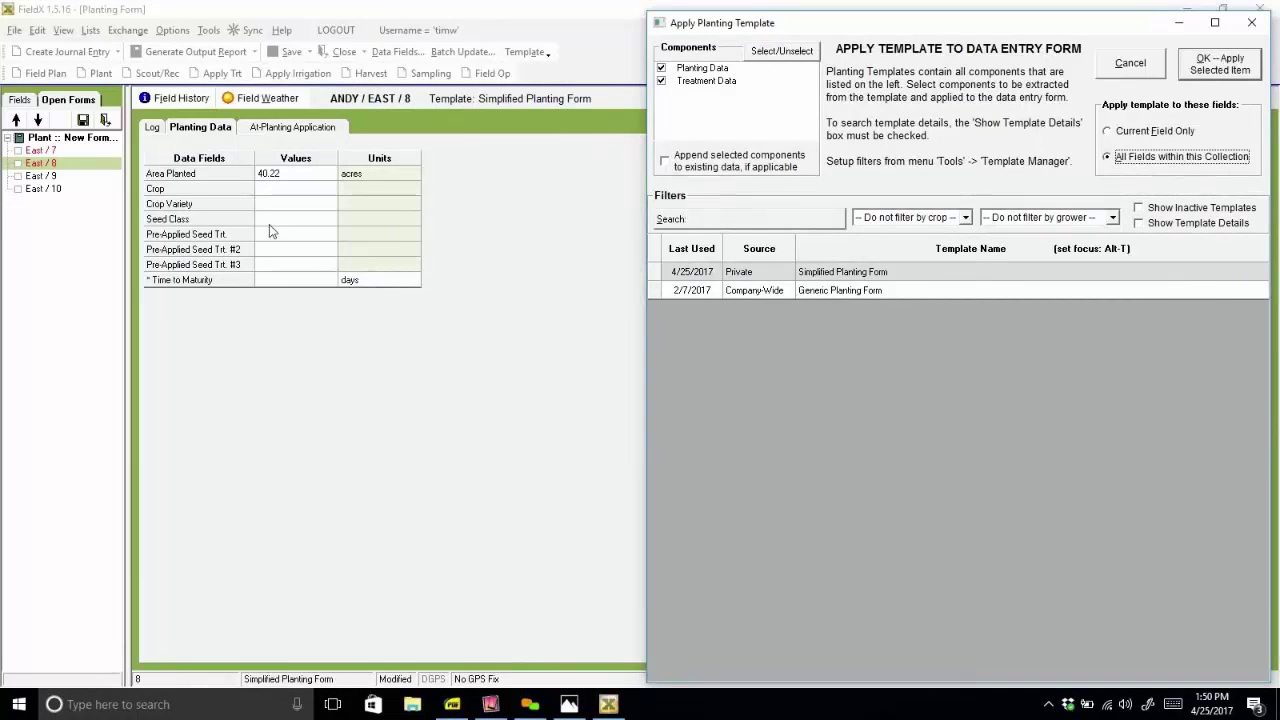
pyautogui.click(1197, 62)
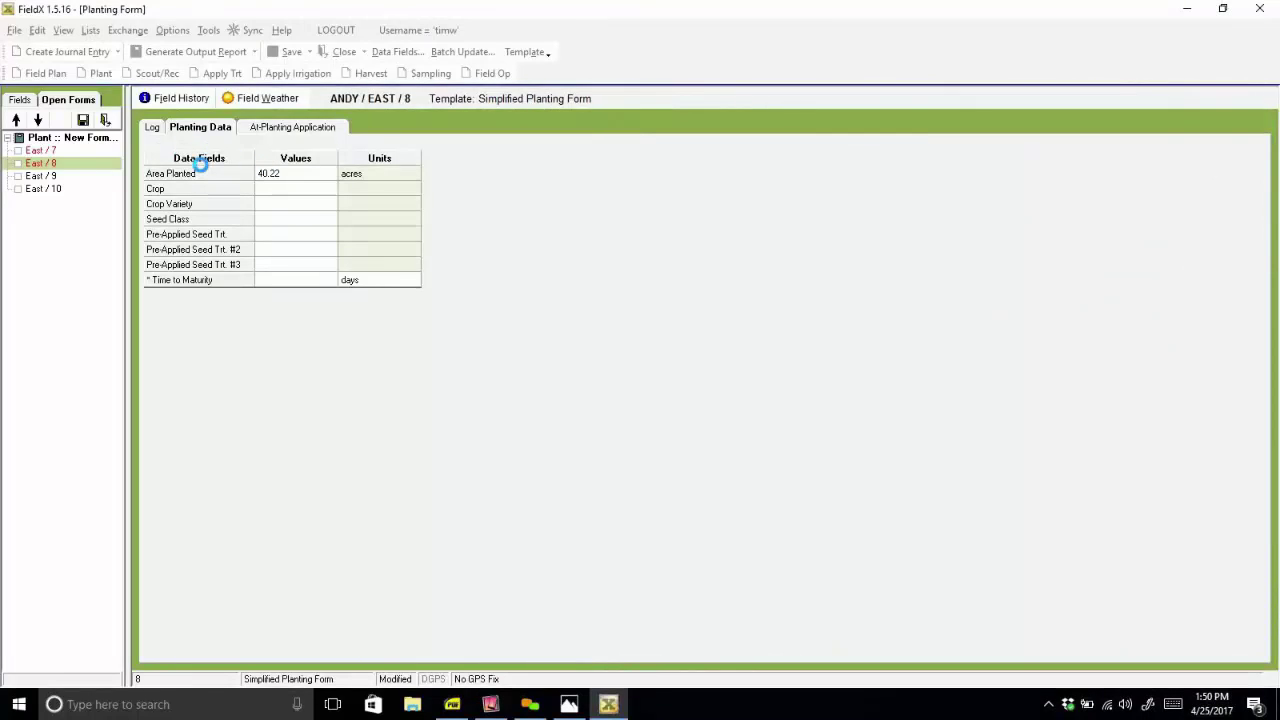
# On East field 7's planting form, set the crop to Corn and the crop variety to C4590.
pyautogui.click(81, 150)
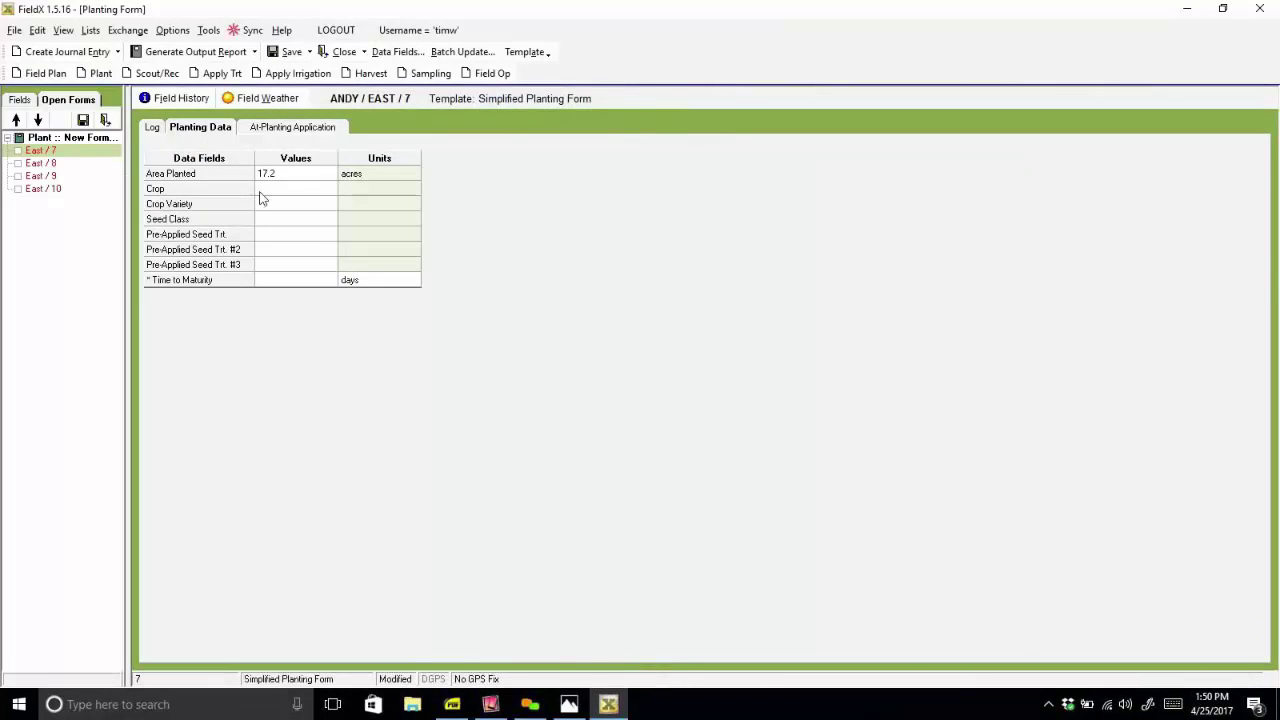
pyautogui.click(330, 190)
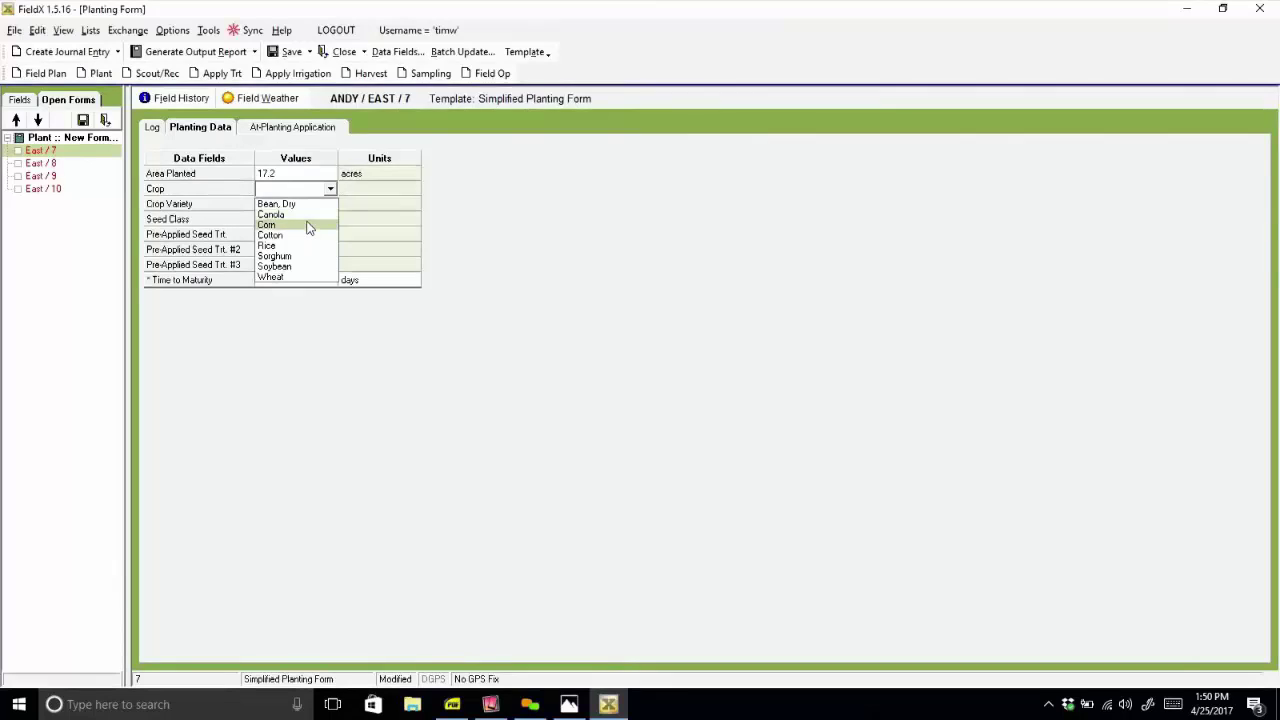
pyautogui.click(309, 228)
pyautogui.click(329, 205)
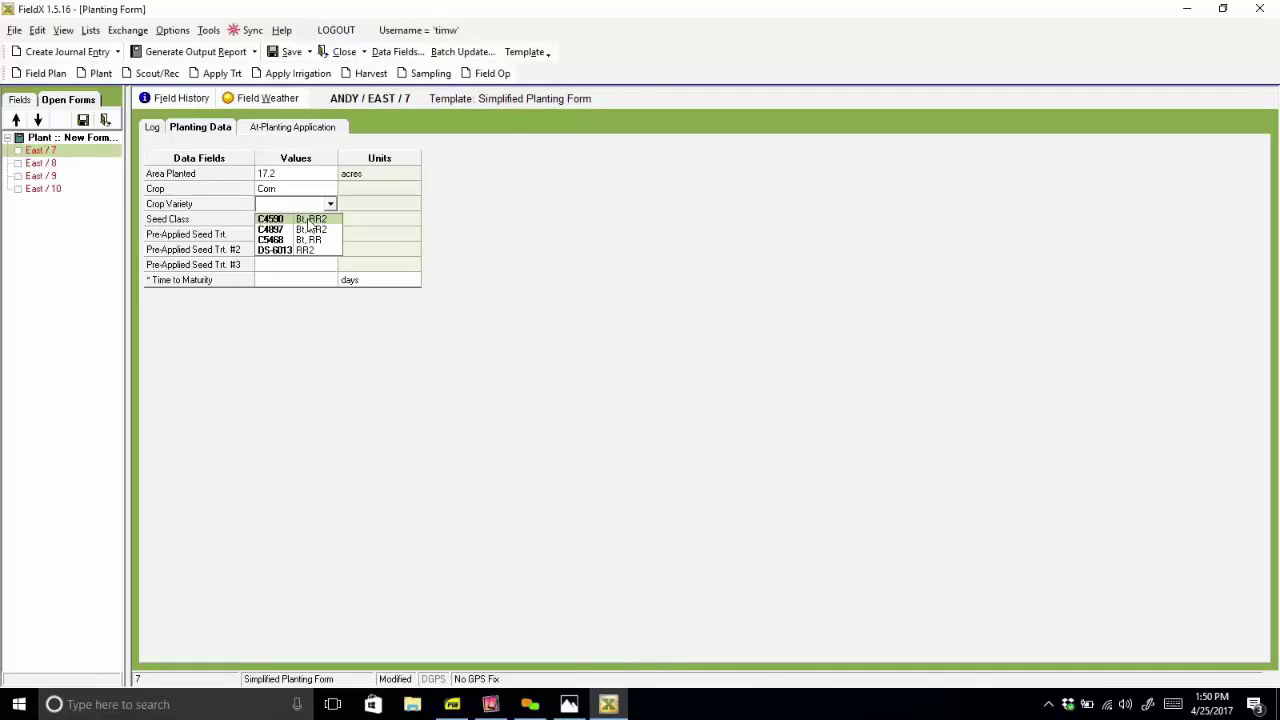
pyautogui.click(309, 222)
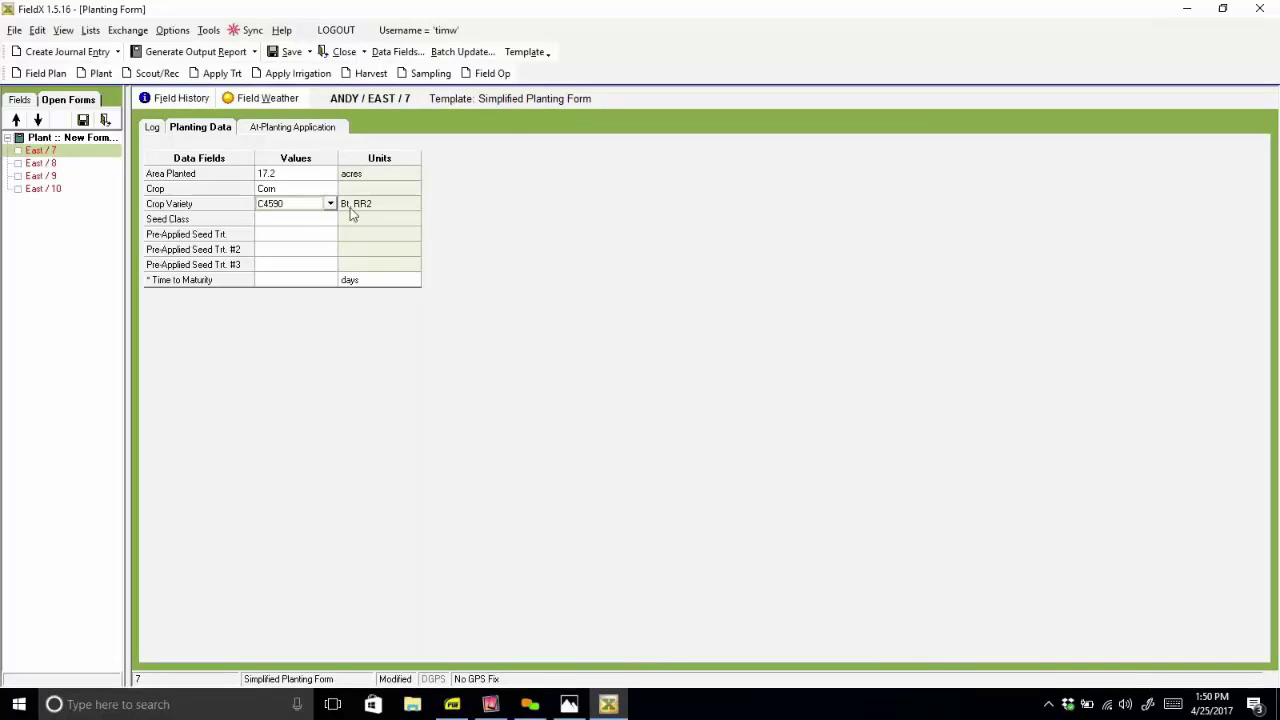
# Set field 7's pre-applied seed treatment to D-Fense SC and its time to maturity to 90 days.
pyautogui.click(332, 236)
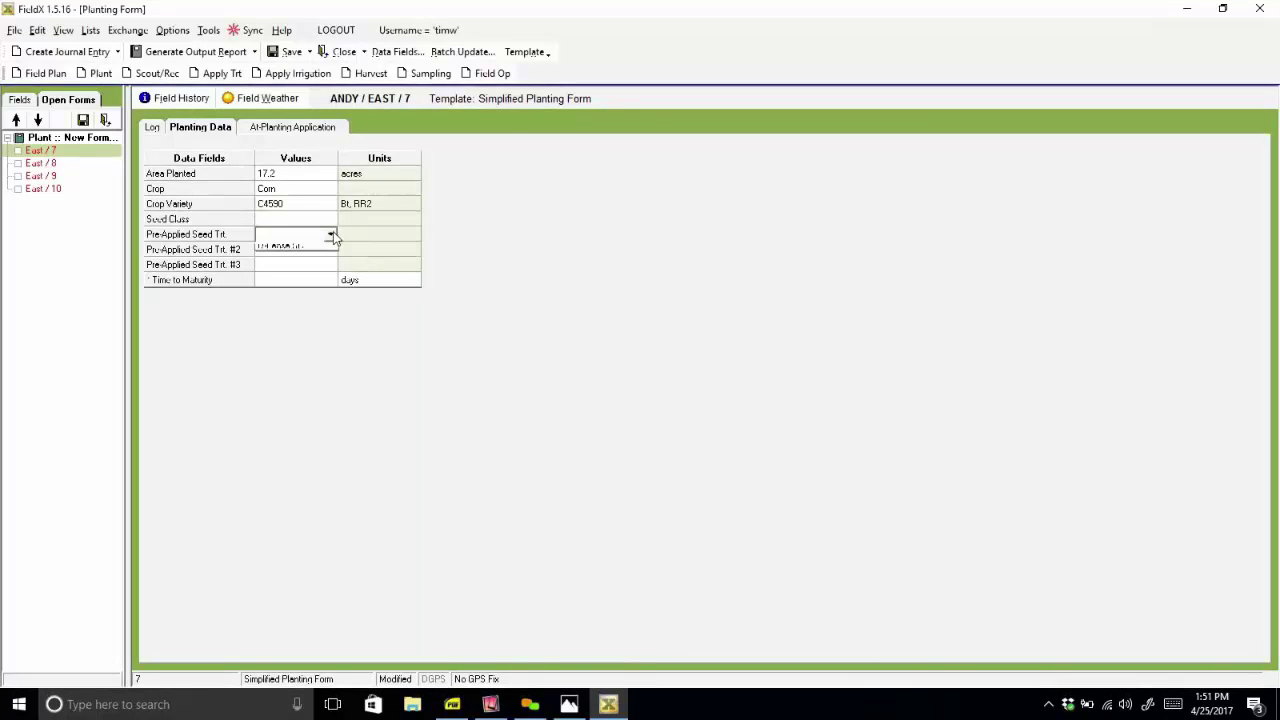
pyautogui.click(320, 250)
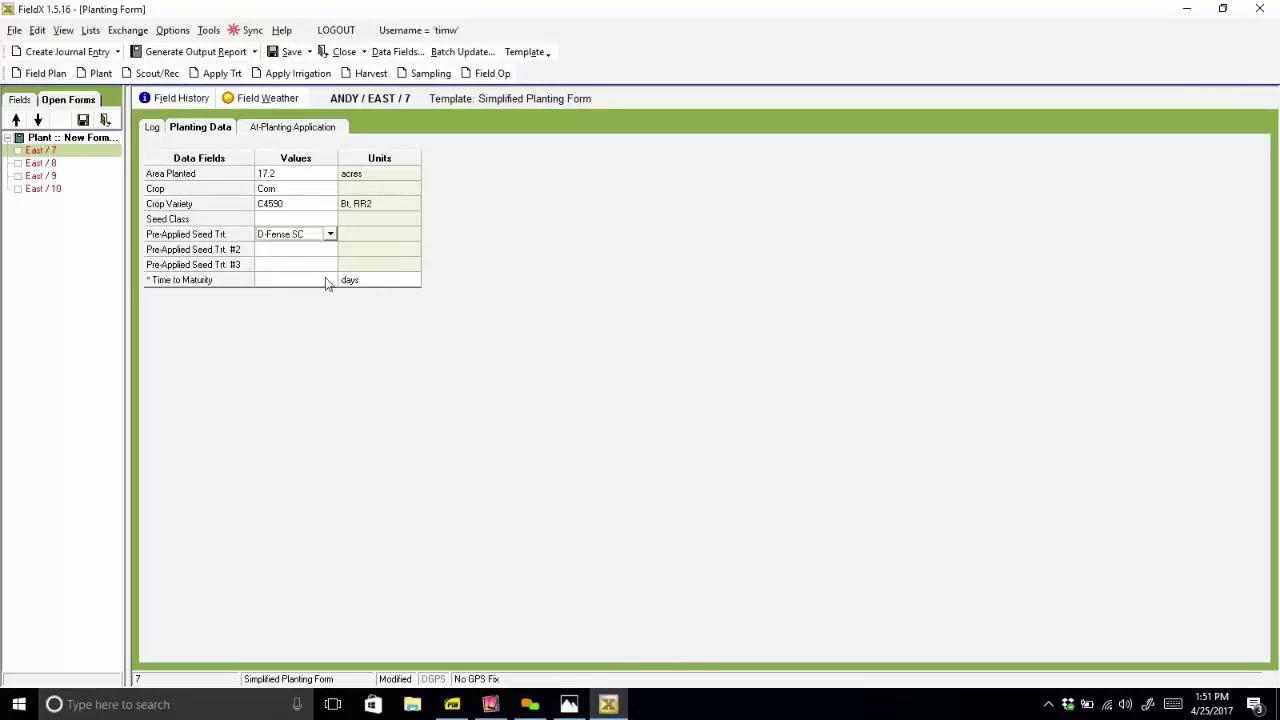
pyautogui.click(329, 281)
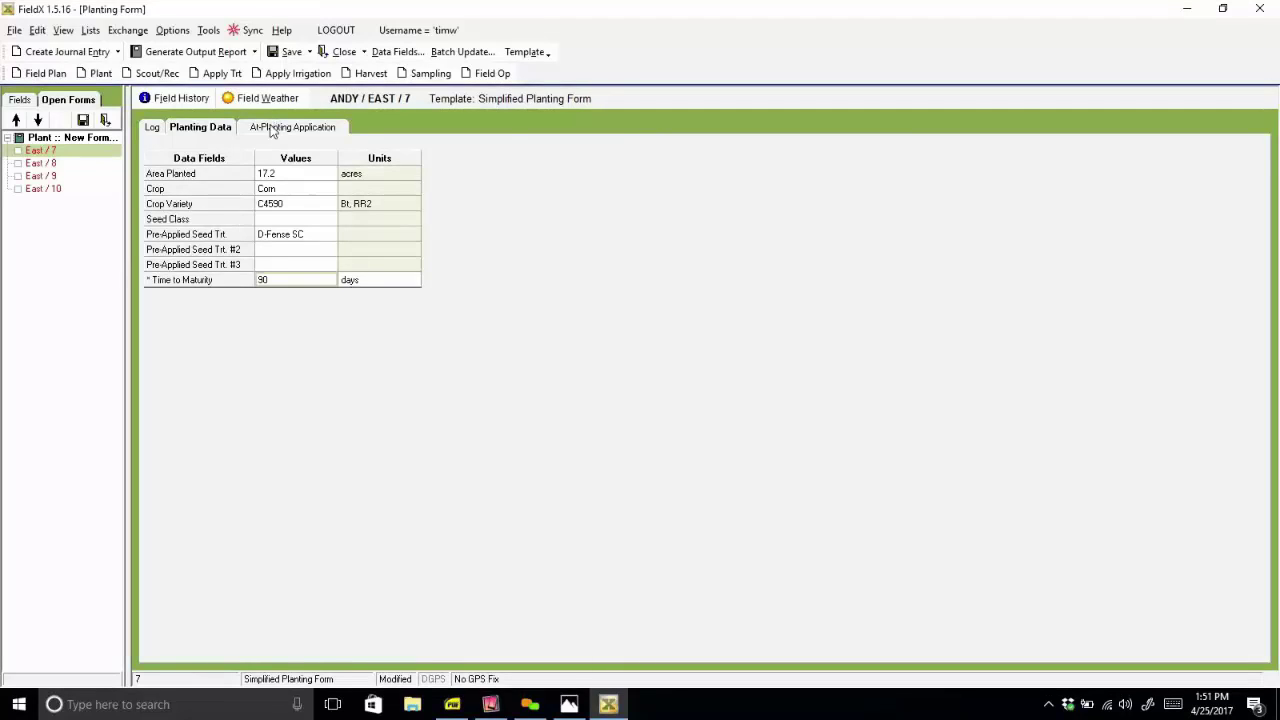
# Add a 28-0-0 fertilizer treatment to field 7's at-planting application, with Starter 2x2 as the application method.
pyautogui.click(270, 128)
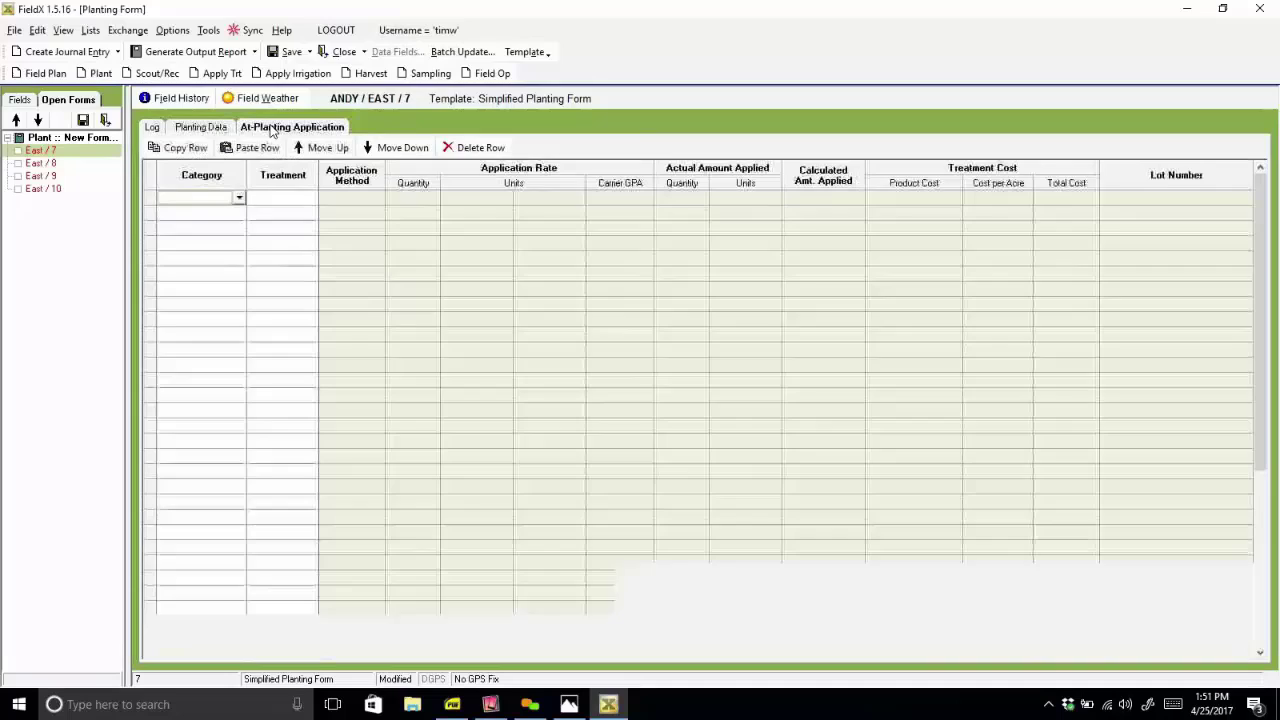
pyautogui.click(240, 199)
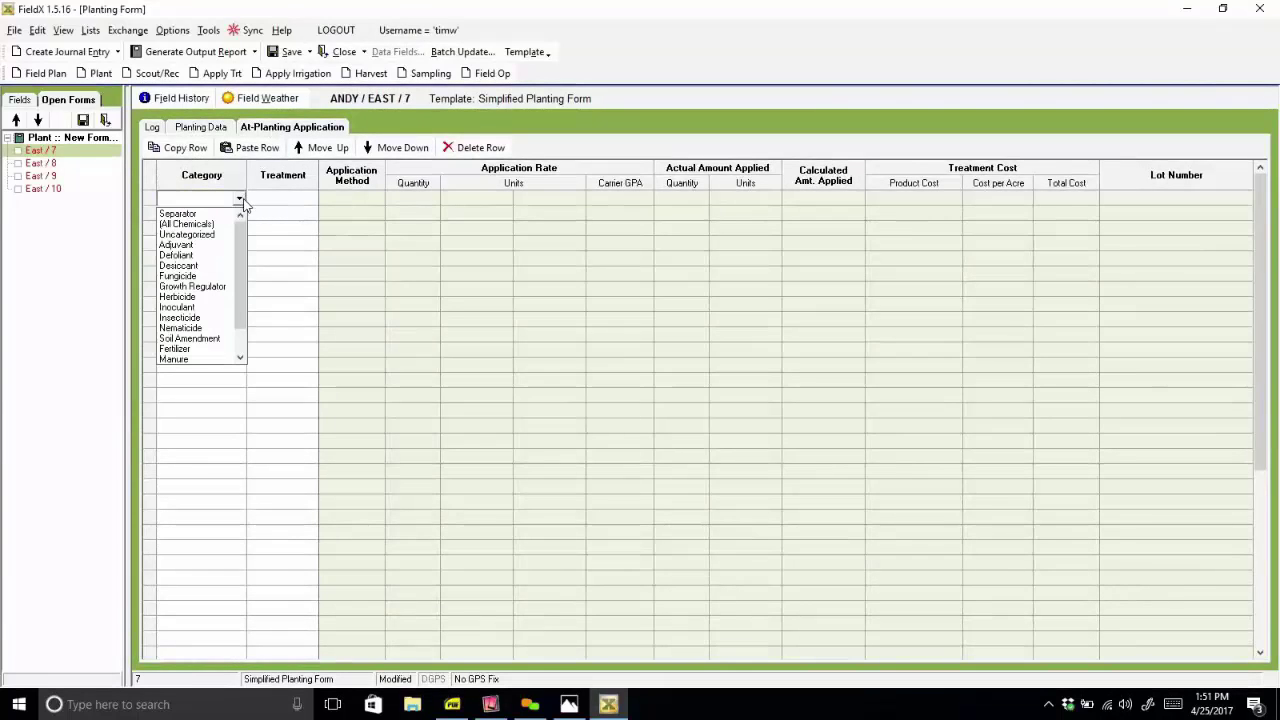
pyautogui.click(199, 350)
pyautogui.click(305, 199)
pyautogui.click(311, 198)
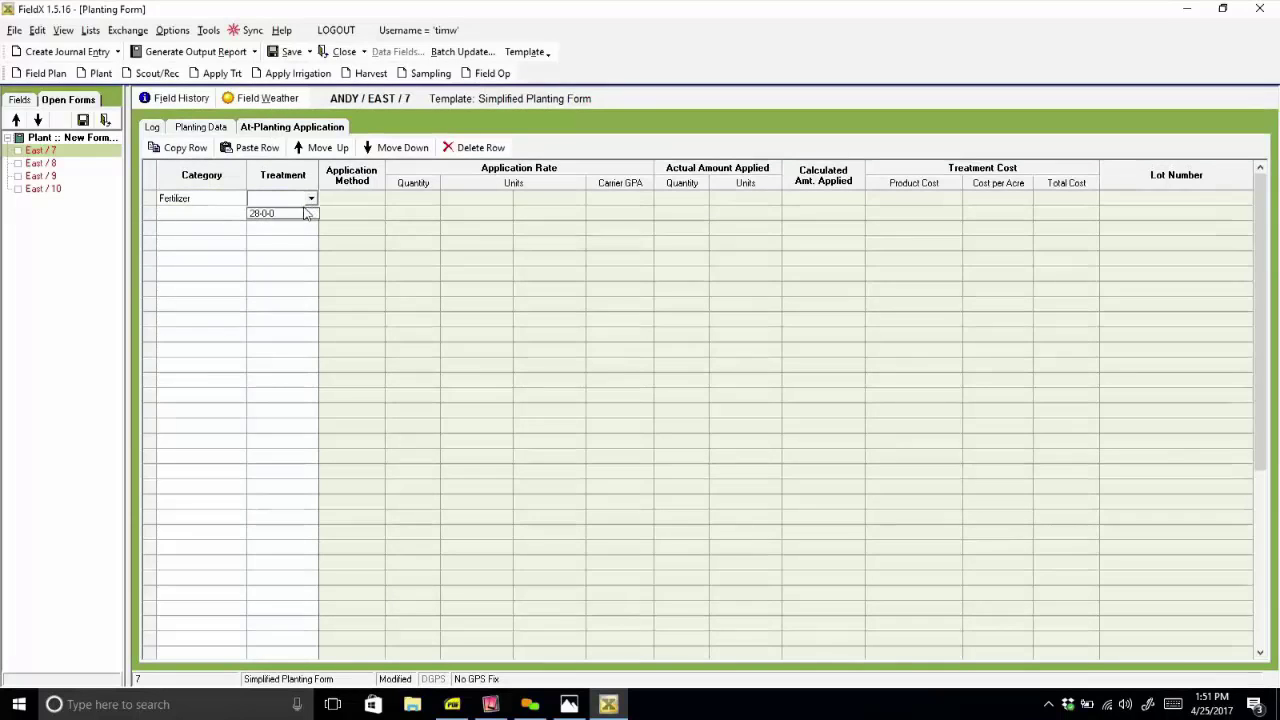
pyautogui.click(303, 213)
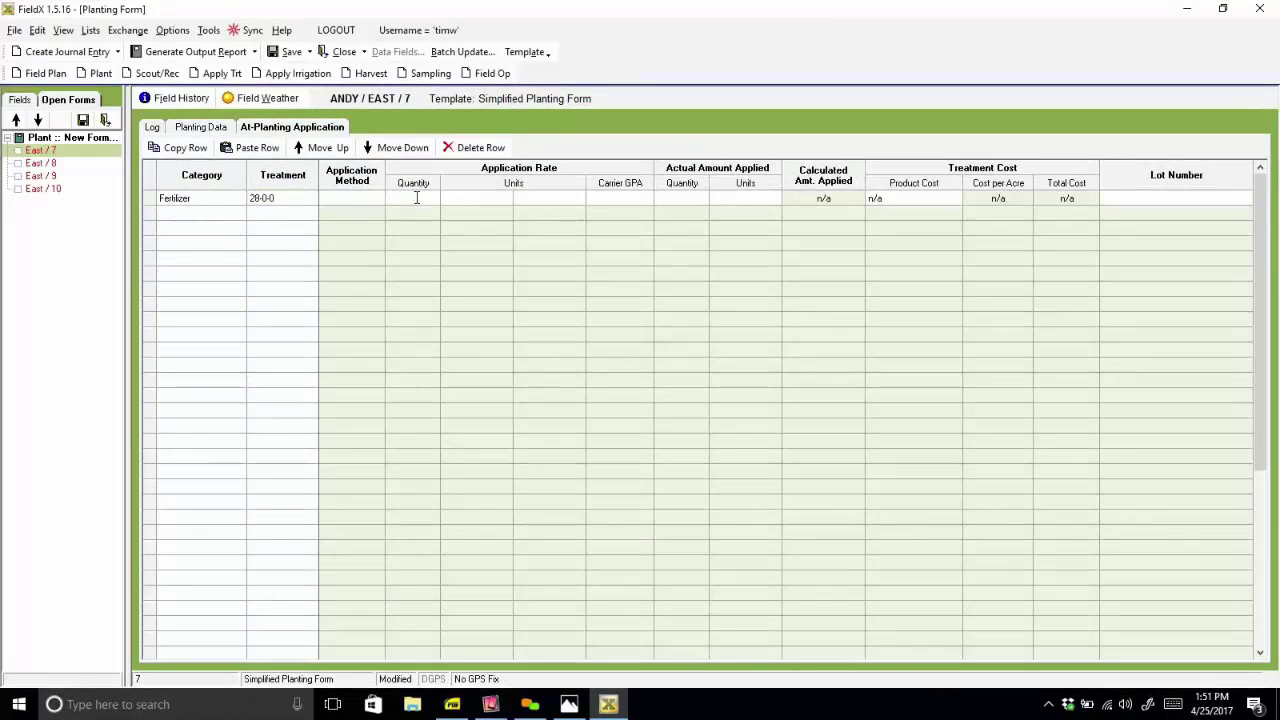
pyautogui.click(378, 200)
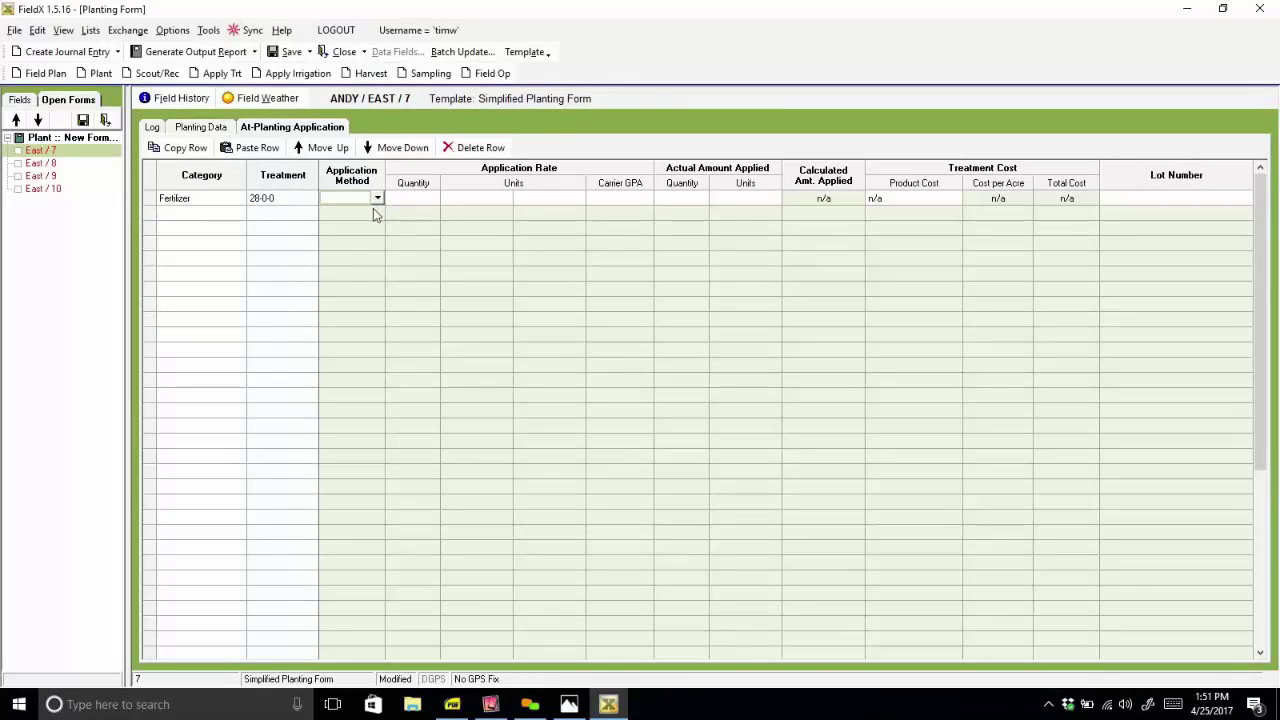
pyautogui.click(376, 199)
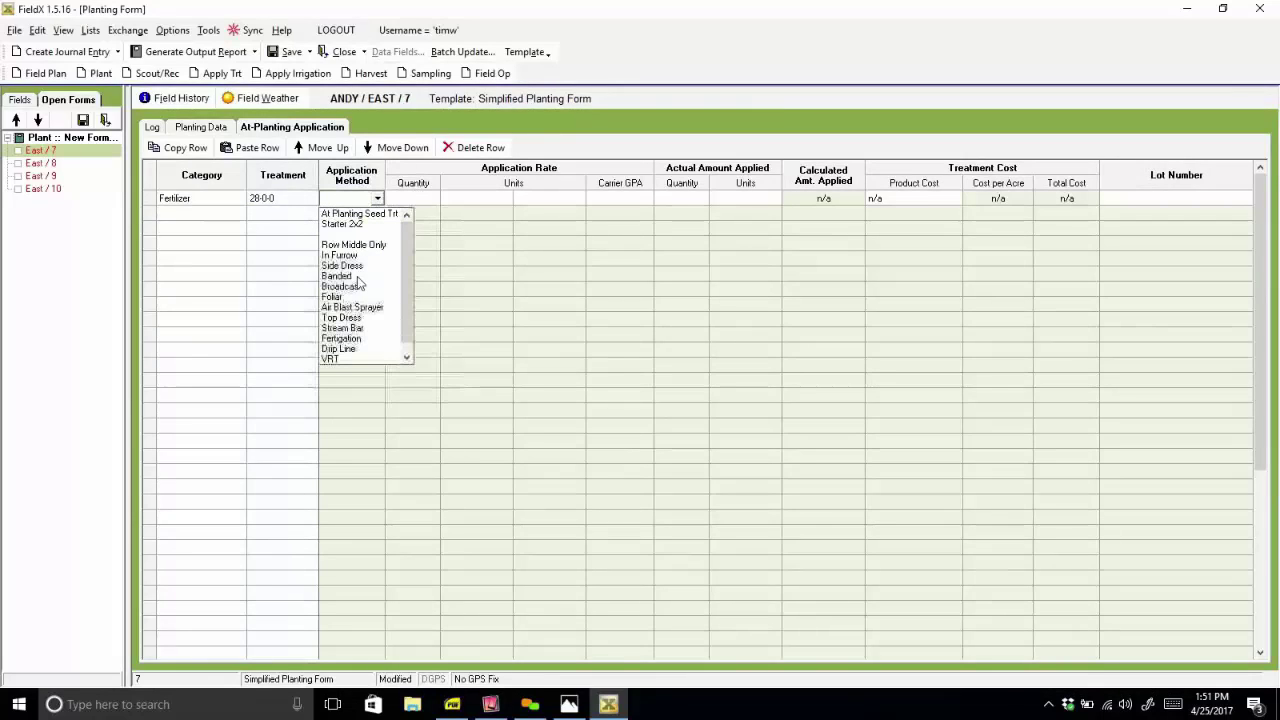
pyautogui.click(369, 226)
# Set the 28-0-0 fertilizer's application rate to 100 lbs. per acre.
pyautogui.click(423, 198)
pyautogui.write('14')
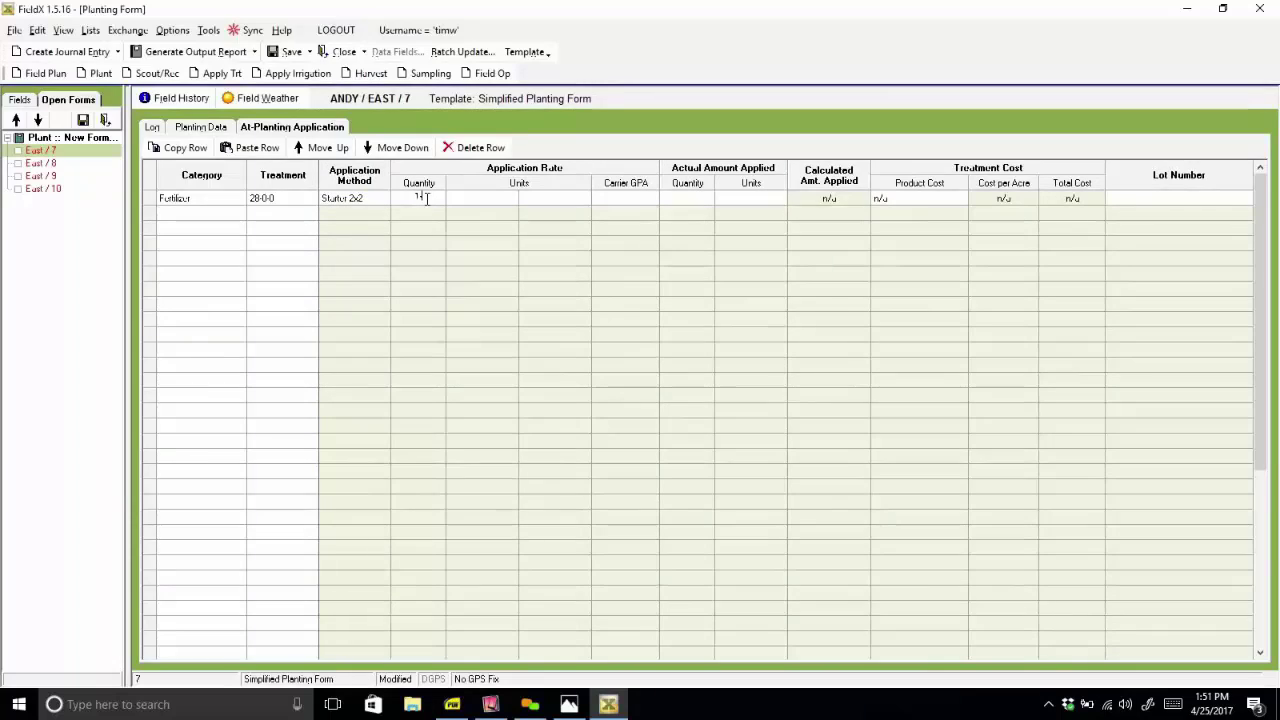
pyautogui.click(508, 200)
pyautogui.click(510, 199)
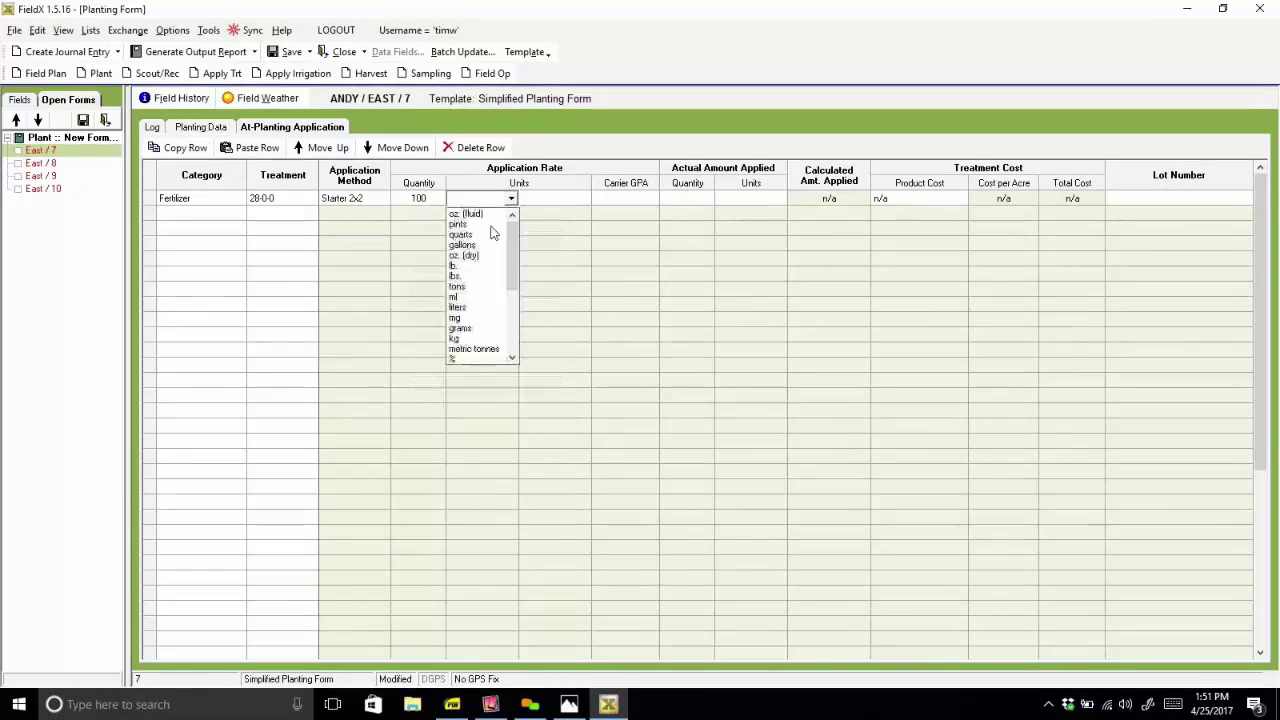
pyautogui.click(474, 277)
pyautogui.click(657, 207)
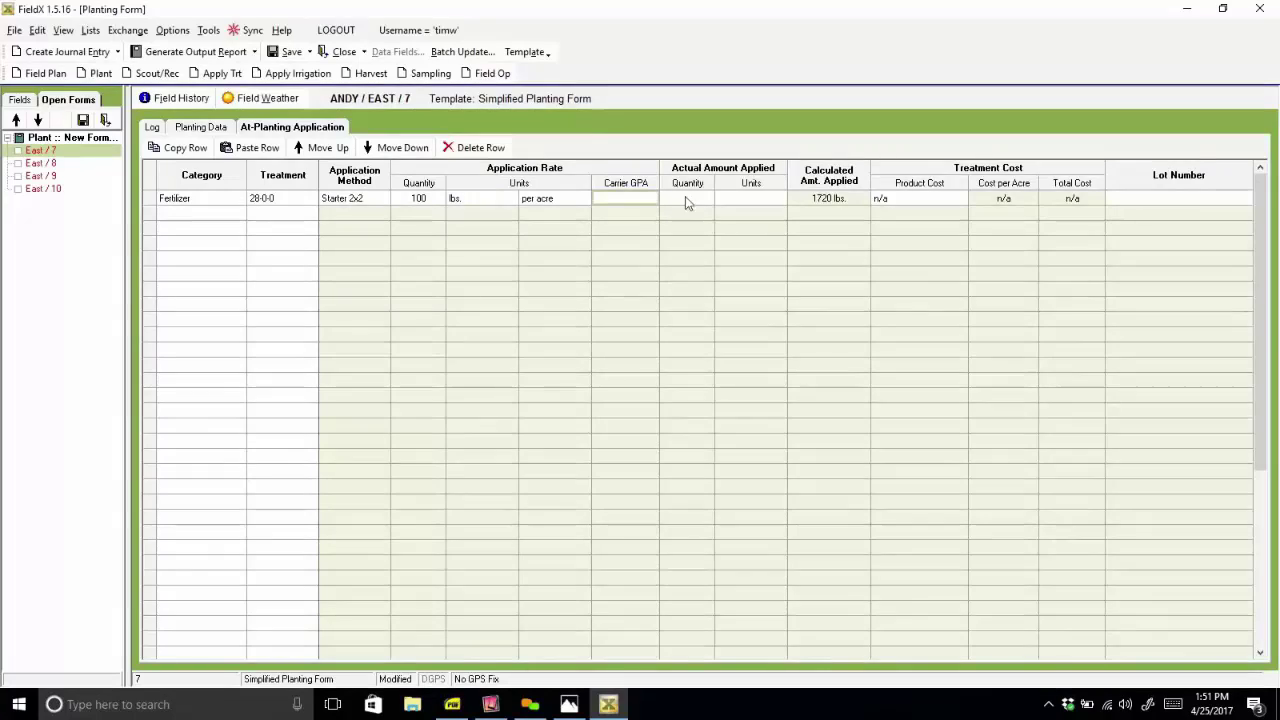
# Batch update East fields 8, 9 and 10 with all data components of field 7's entry, and save all the planting forms.
pyautogui.click(216, 133)
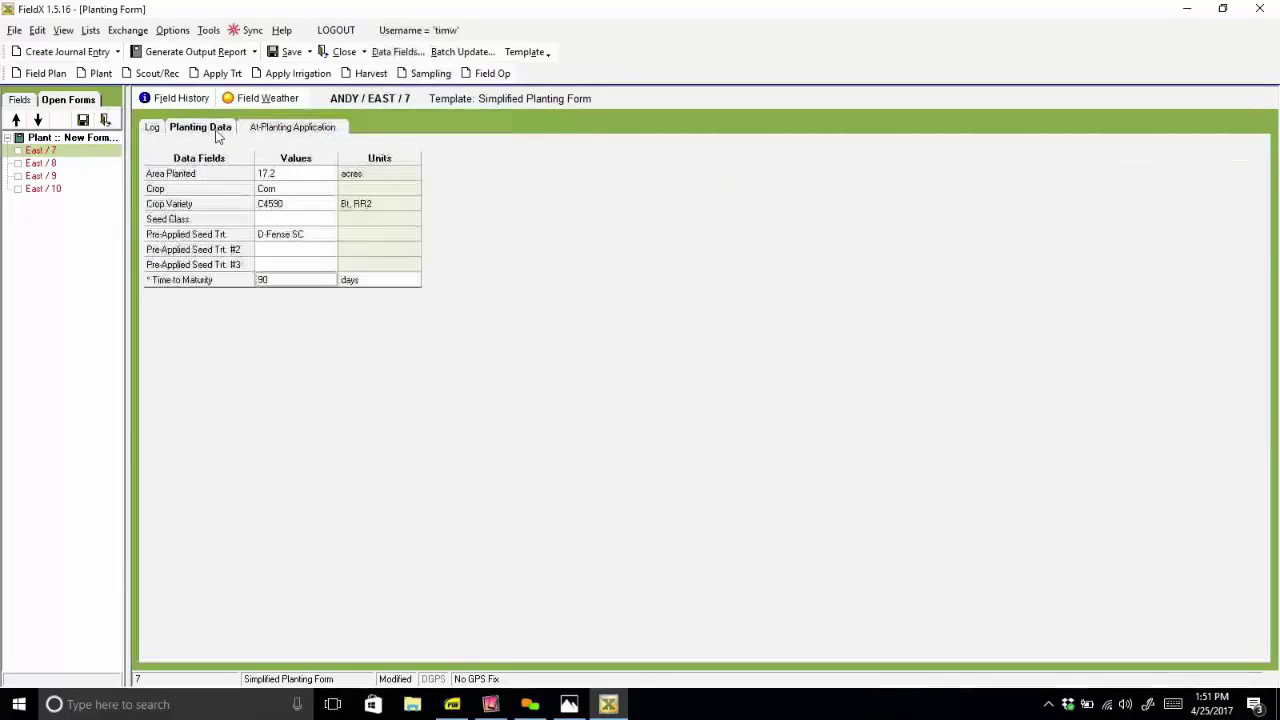
pyautogui.click(153, 128)
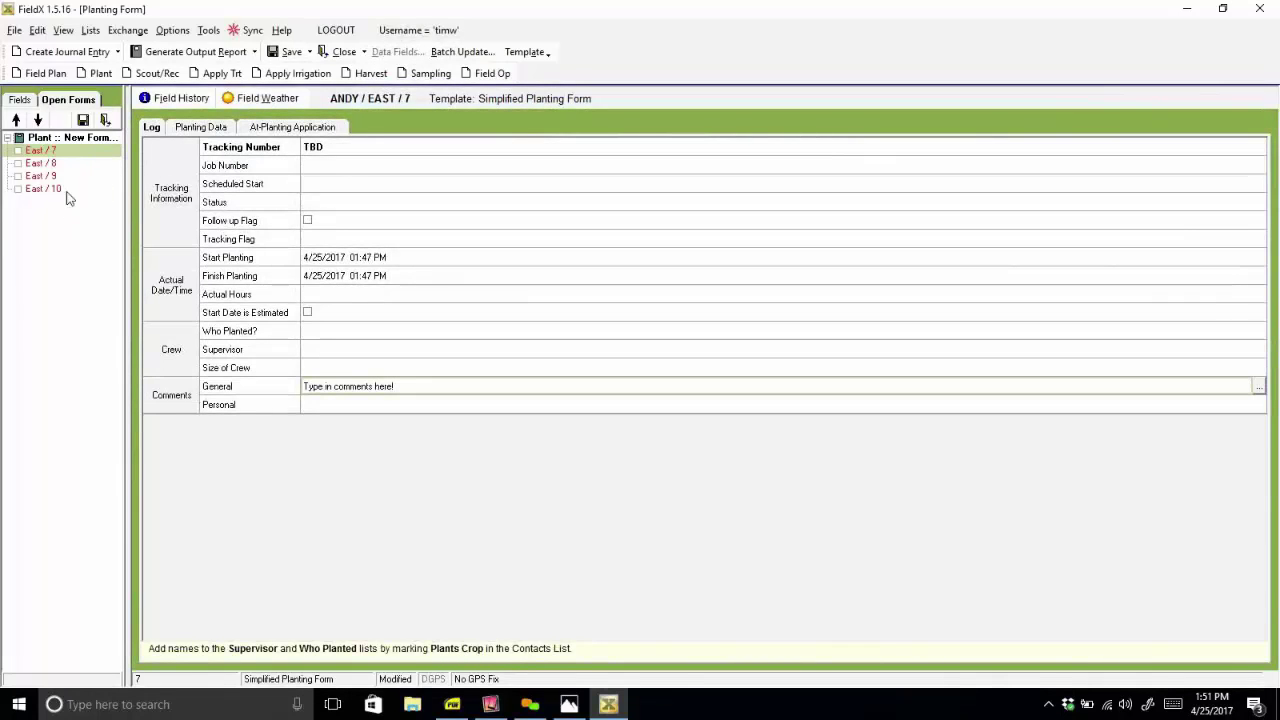
pyautogui.click(192, 127)
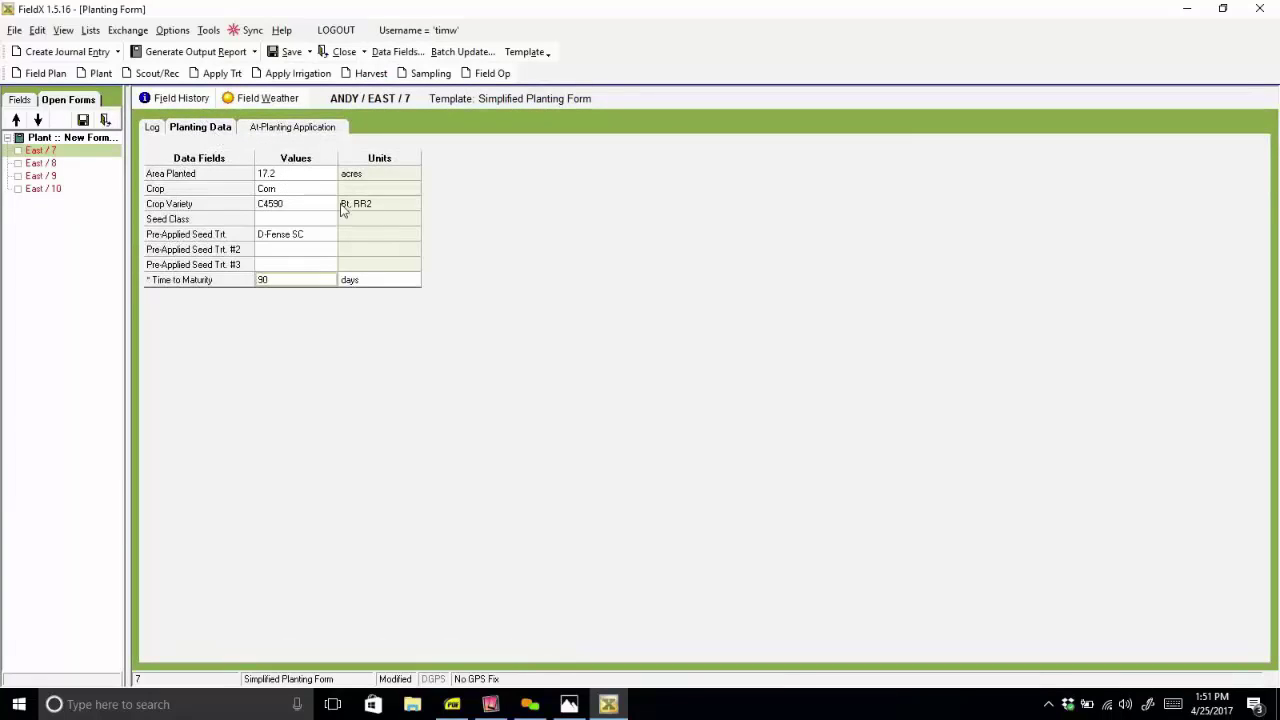
pyautogui.click(458, 53)
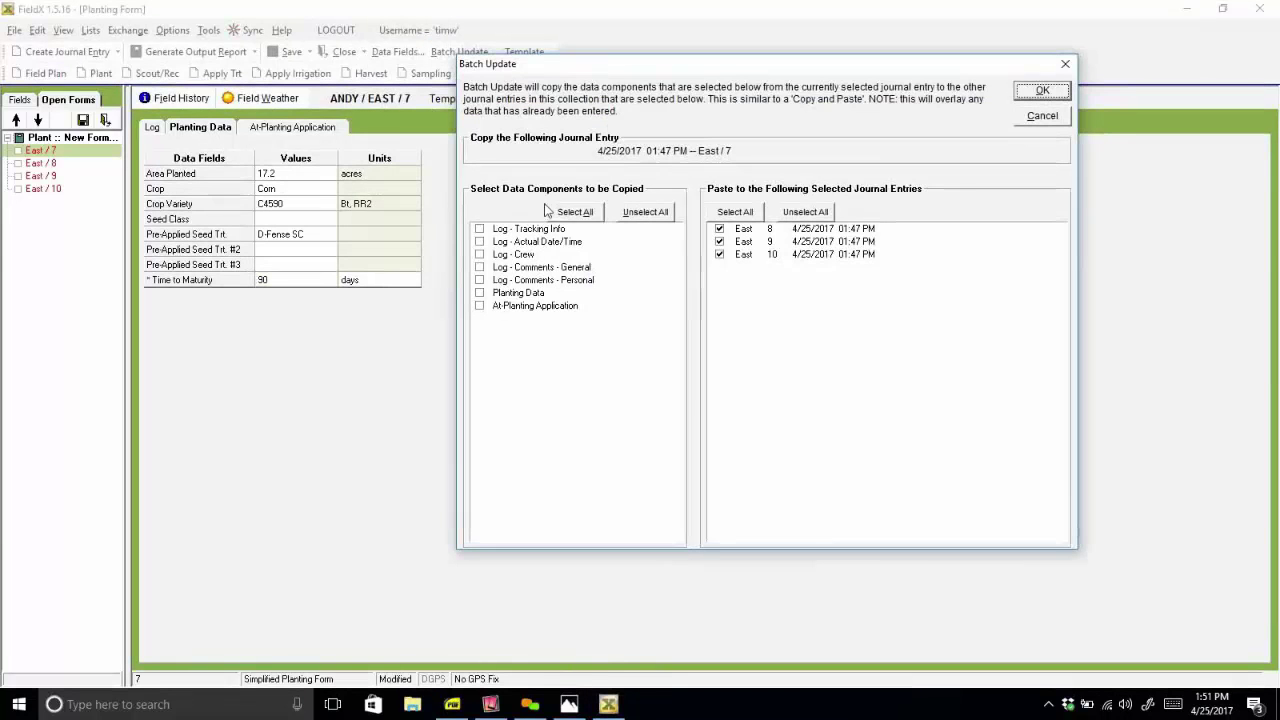
pyautogui.click(578, 212)
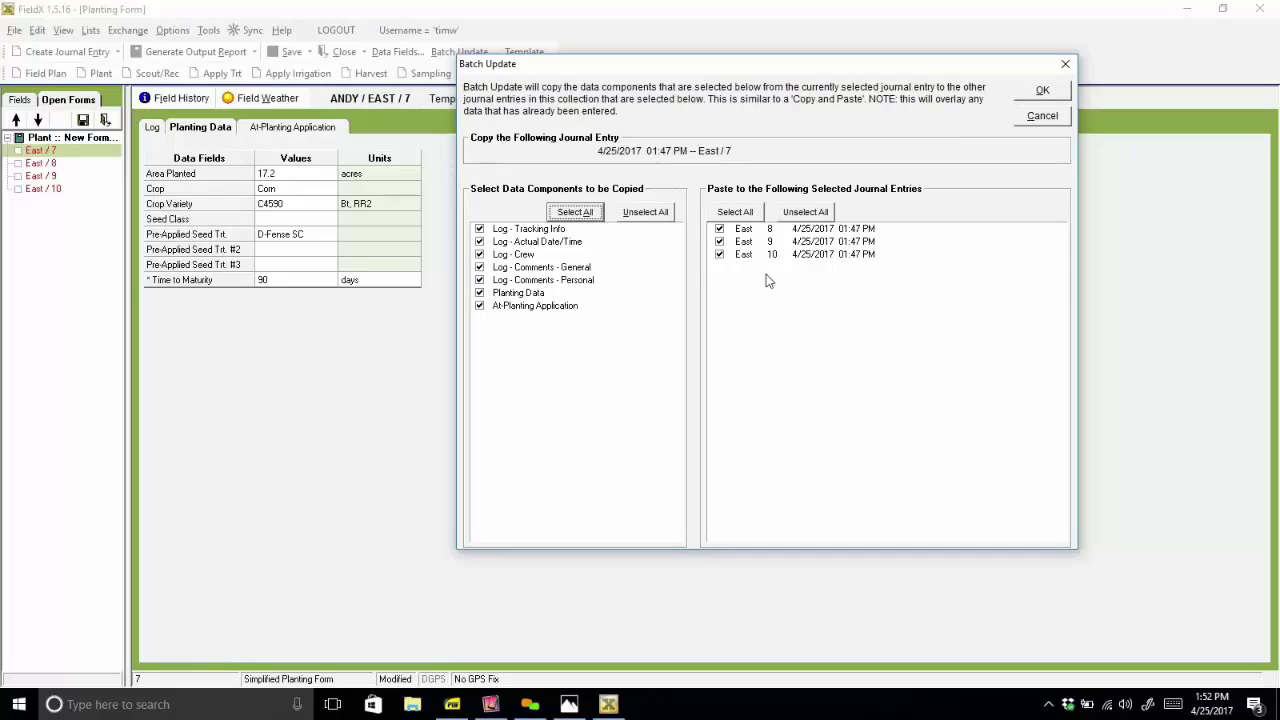
pyautogui.click(720, 229)
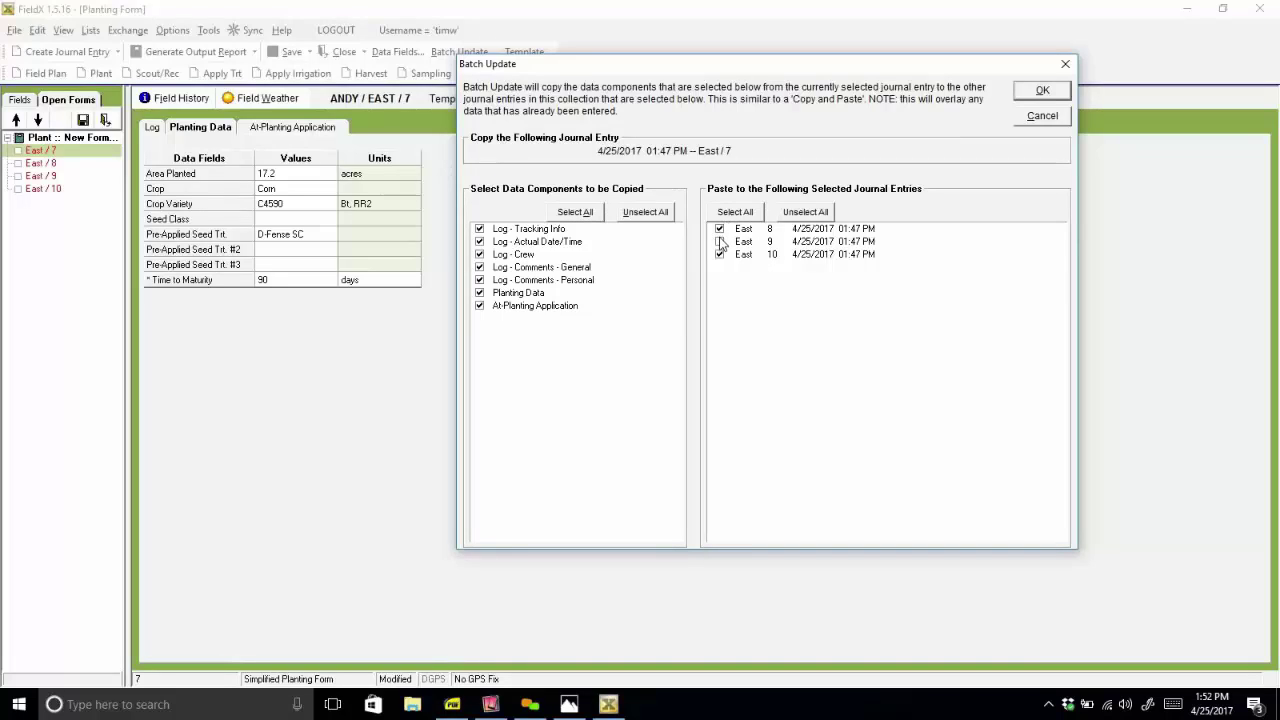
pyautogui.click(720, 242)
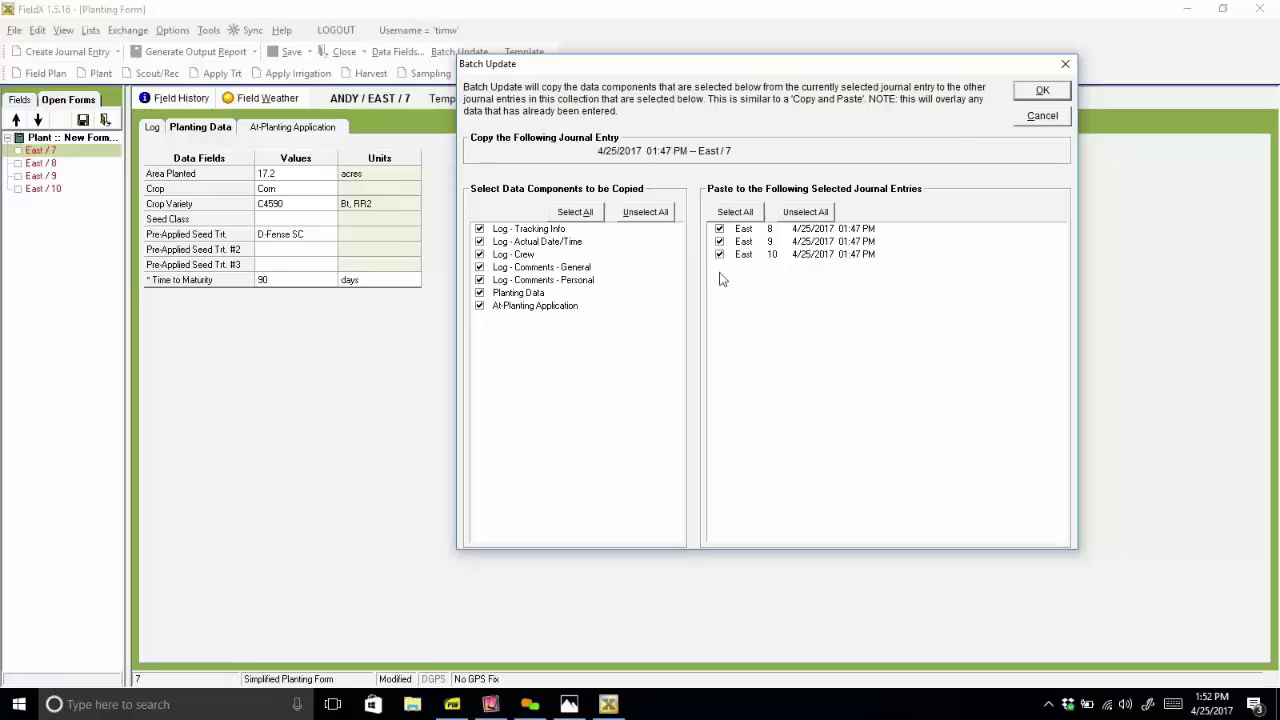
pyautogui.click(739, 216)
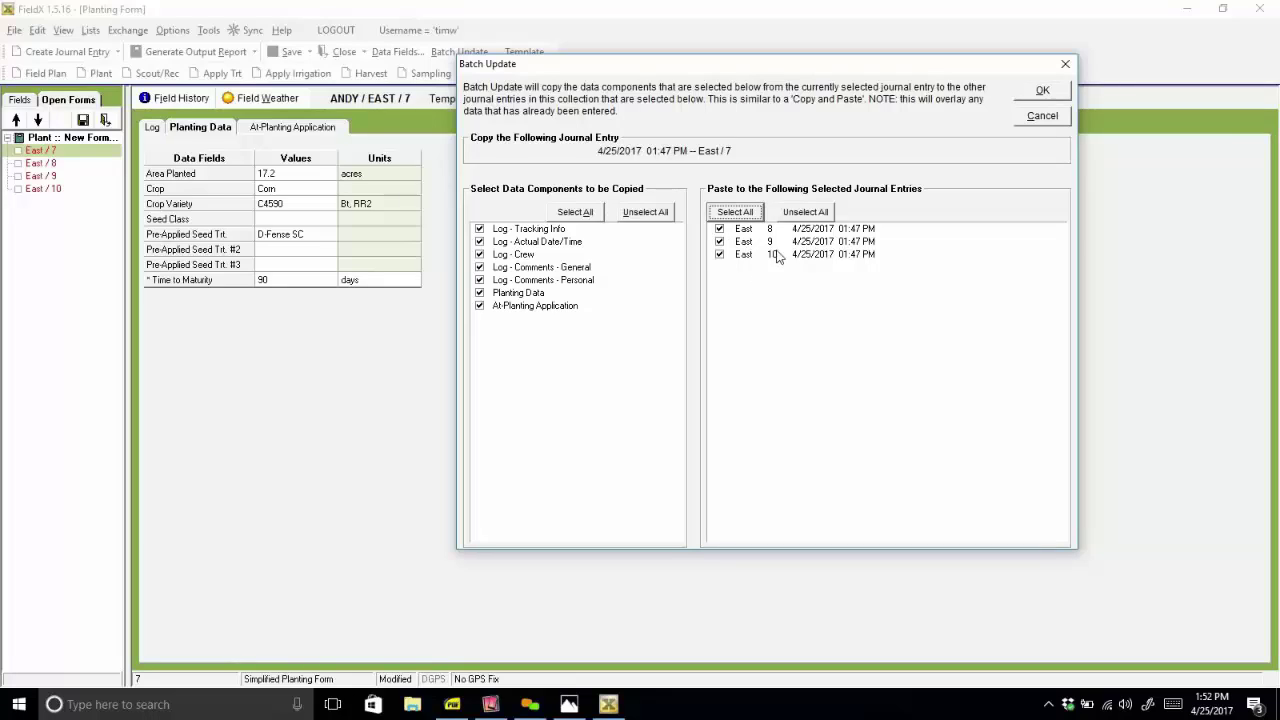
pyautogui.click(1041, 92)
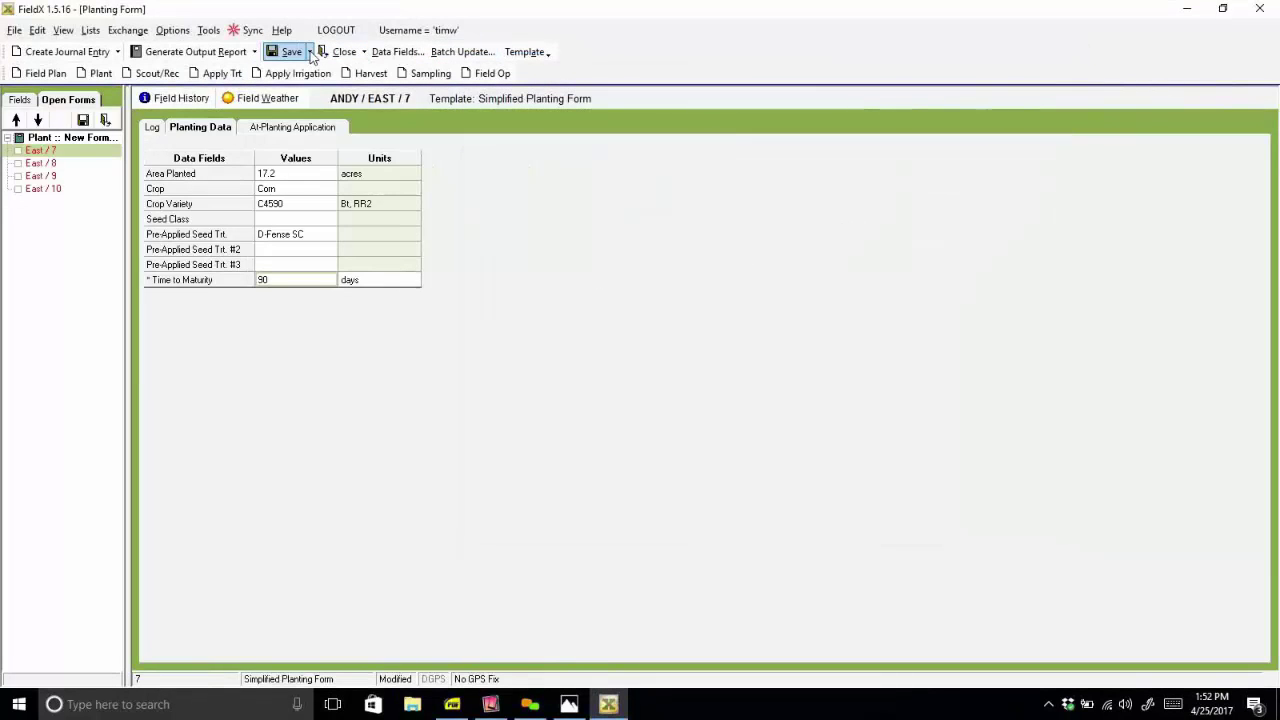
pyautogui.click(310, 52)
pyautogui.click(317, 89)
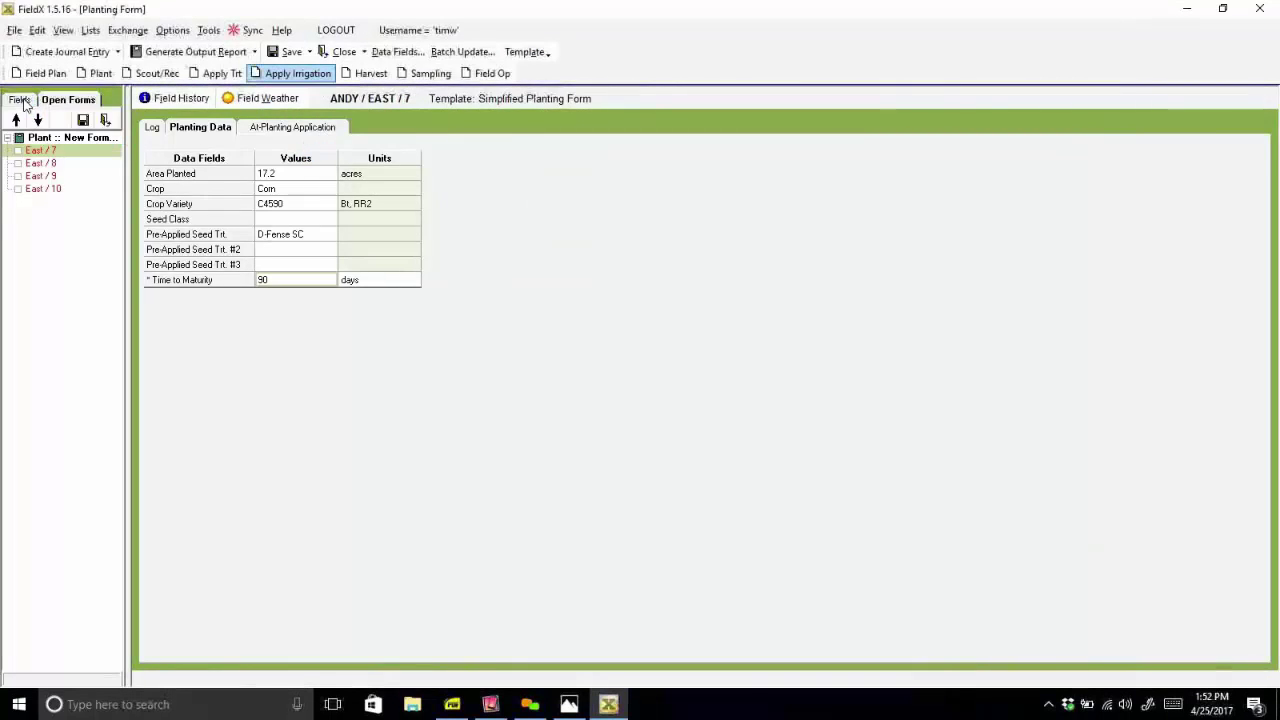
# Review the new planting entries for East fields 7 to 10 in the field journal, and open the field maps.
pyautogui.click(22, 99)
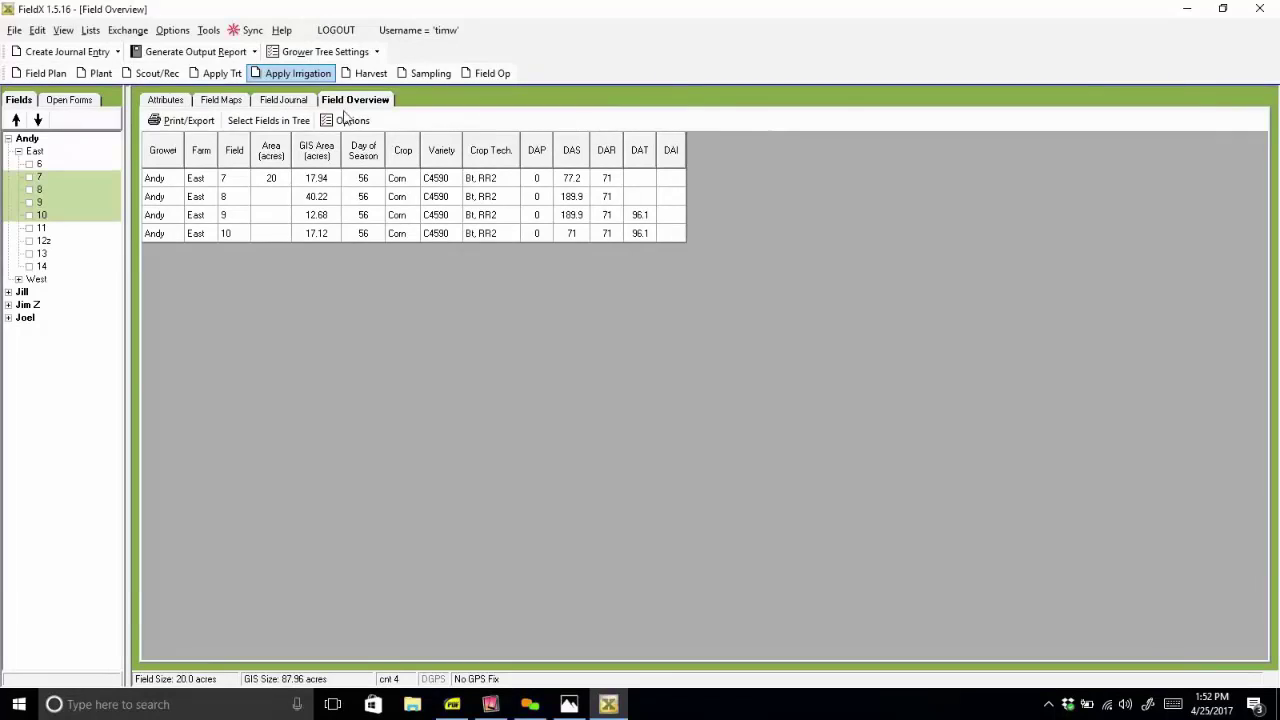
pyautogui.click(283, 100)
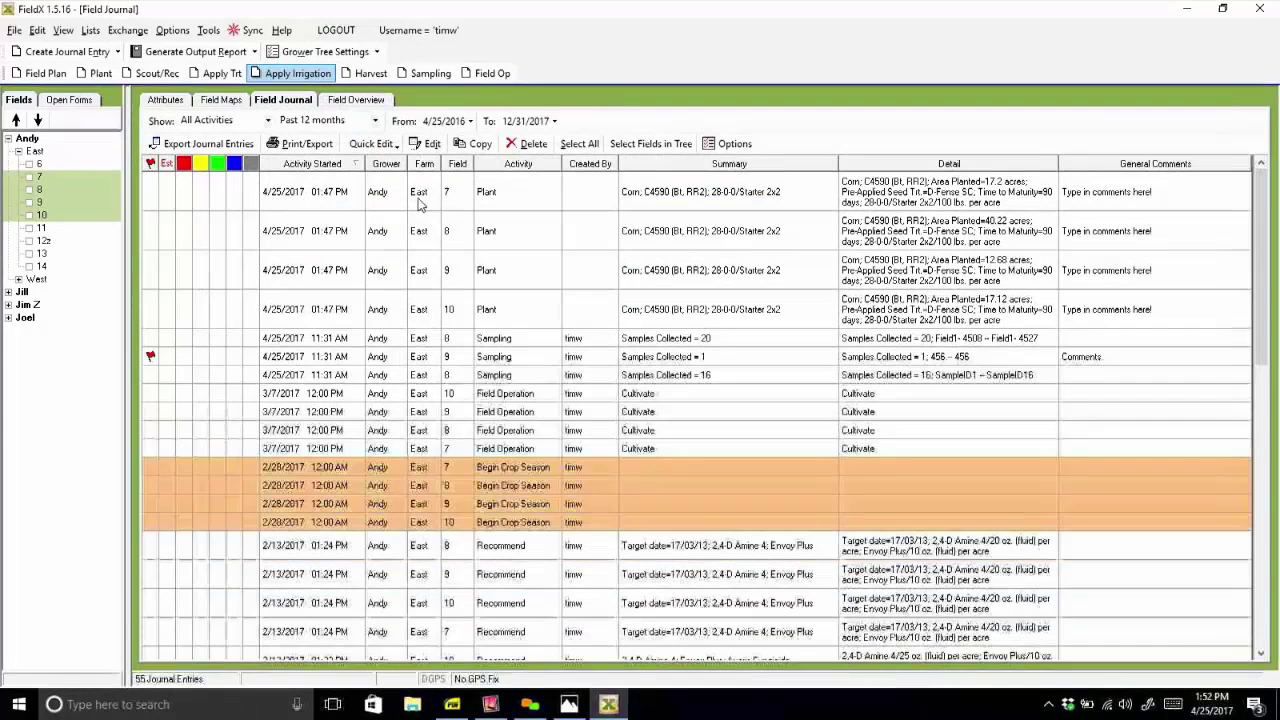
pyautogui.moveTo(476, 204); pyautogui.dragTo(483, 312)
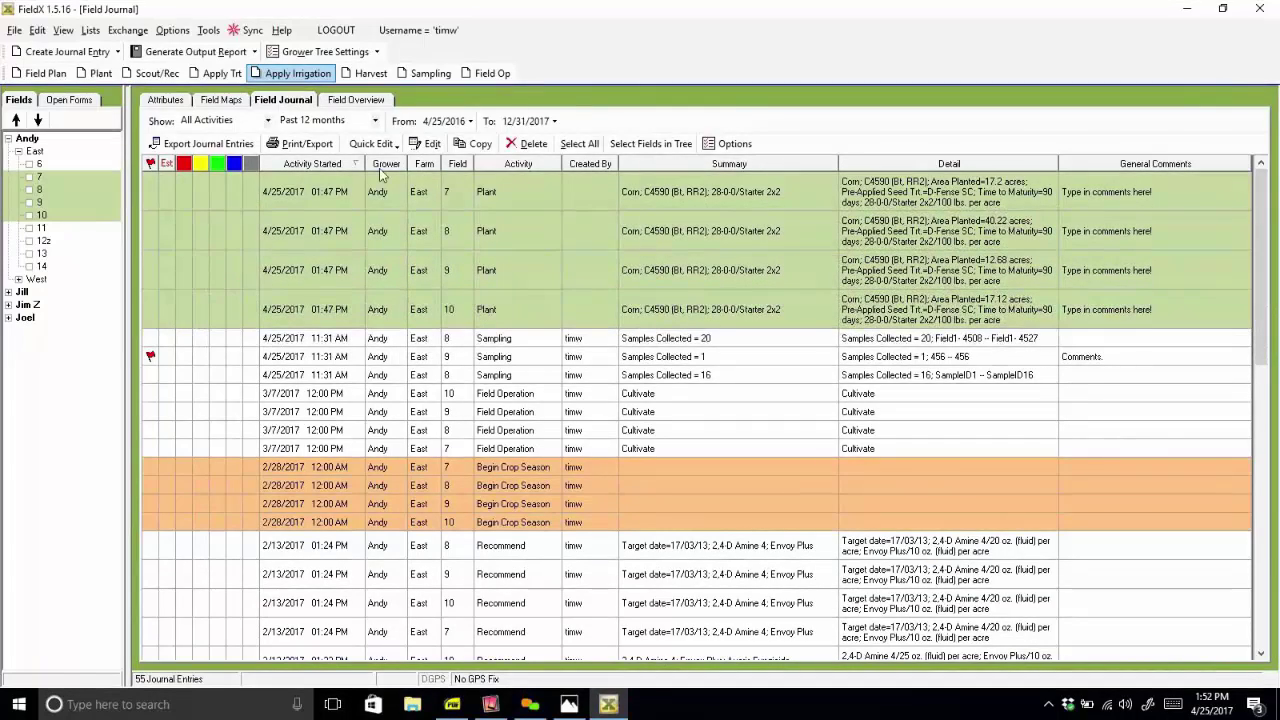
pyautogui.click(233, 104)
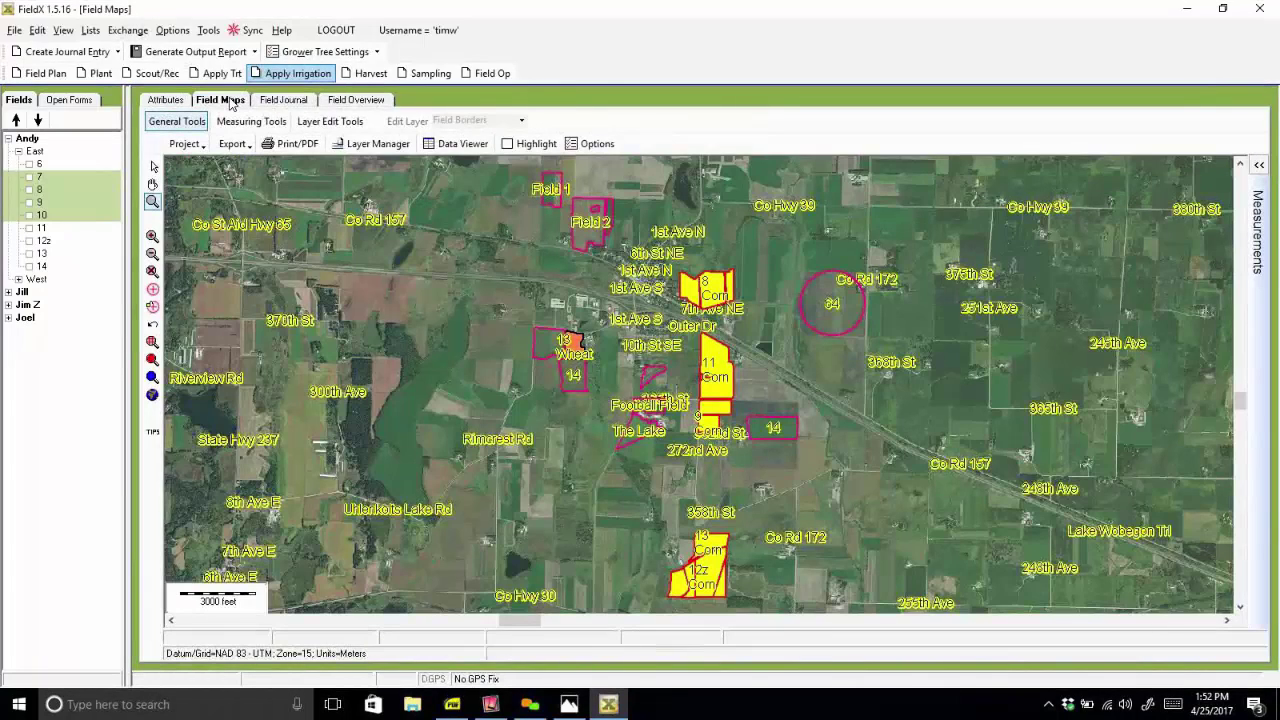